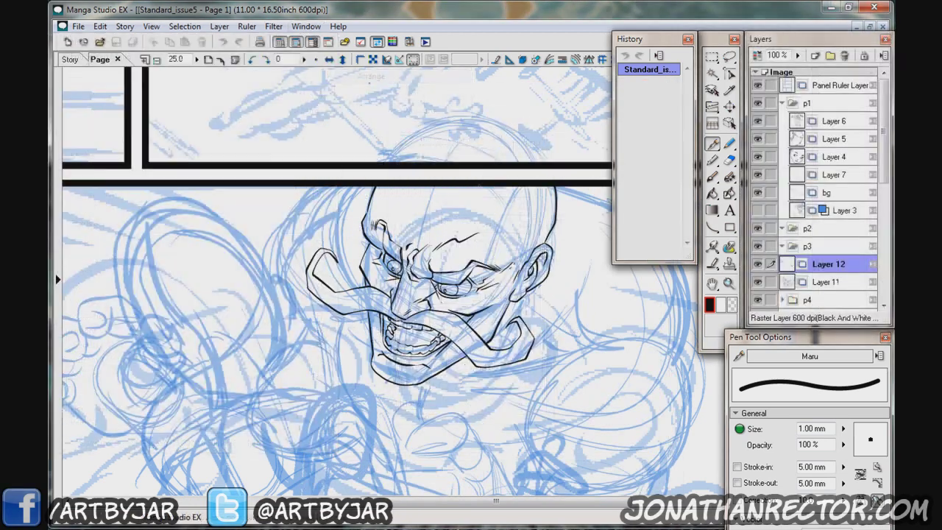
Create a new raster layer above the inked face in the p3 folder.
key(ctrl+shift+n)
key(Return)
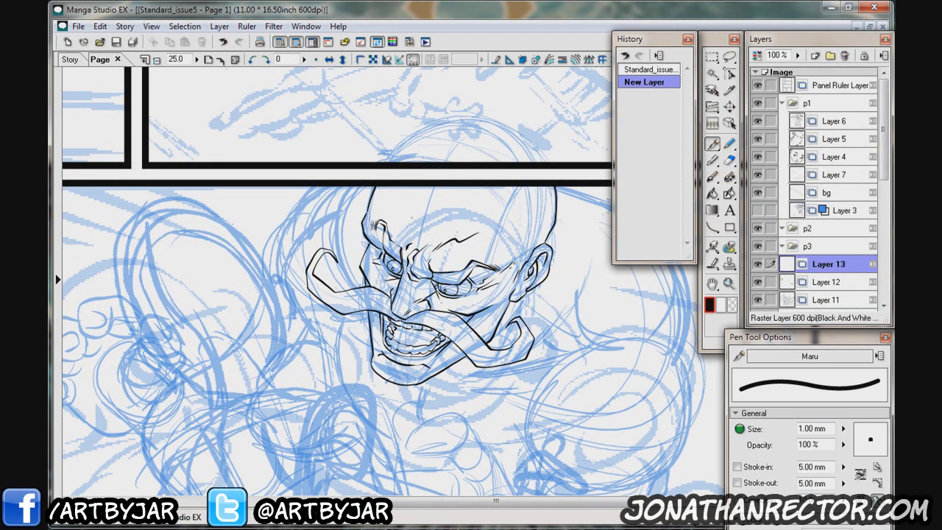
key(ctrl+plus)
drag(442, 294, 484, 295)
Try a Magic Marker stroke over the face, undo it, and set the marker size to 1.10 mm.
key(m)
drag(520, 334, 577, 284)
key(ctrl+z)
key(bracketright)
key(bracketright)
scroll(681, 248, right, 2)
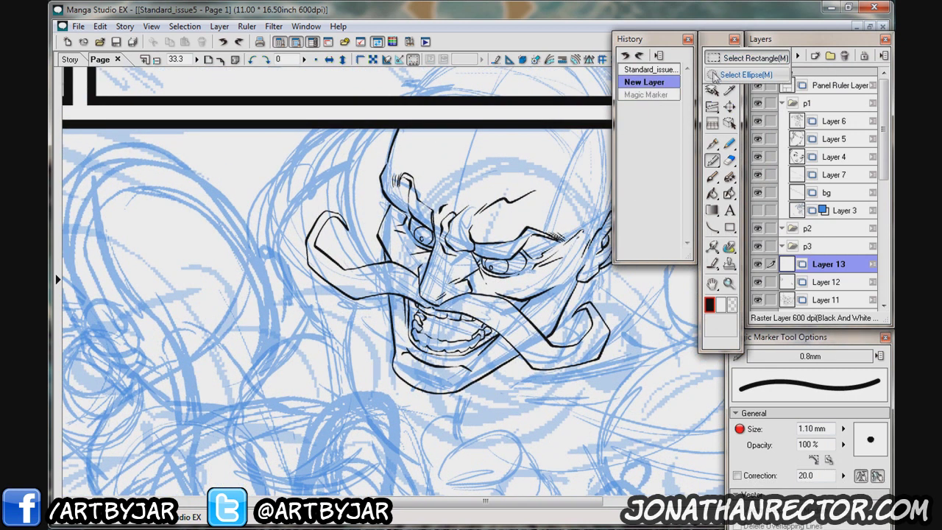
Make an elliptical lens frame below the nearer eye by filling an ellipse selection with black, reducing the selection and clearing its interior.
click(712, 56)
drag(466, 265, 568, 337)
click(589, 346)
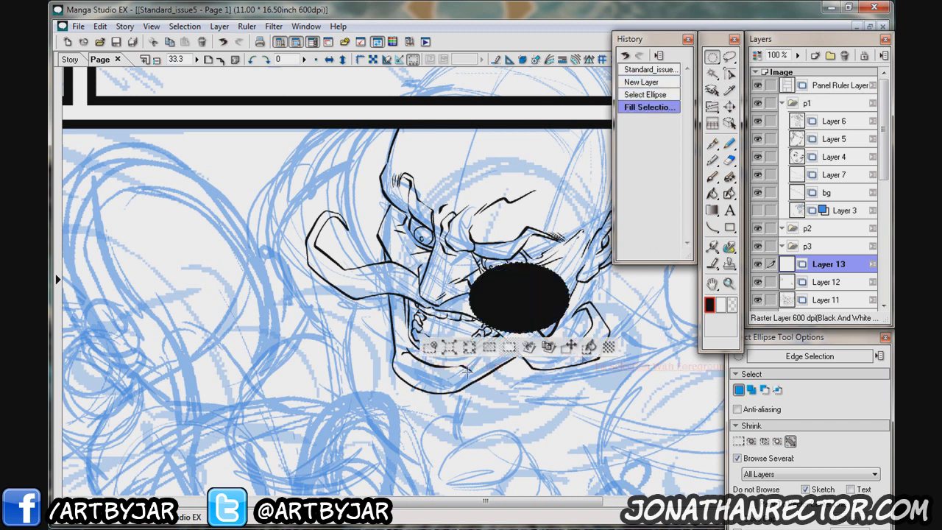
click(469, 348)
click(450, 309)
key(Delete)
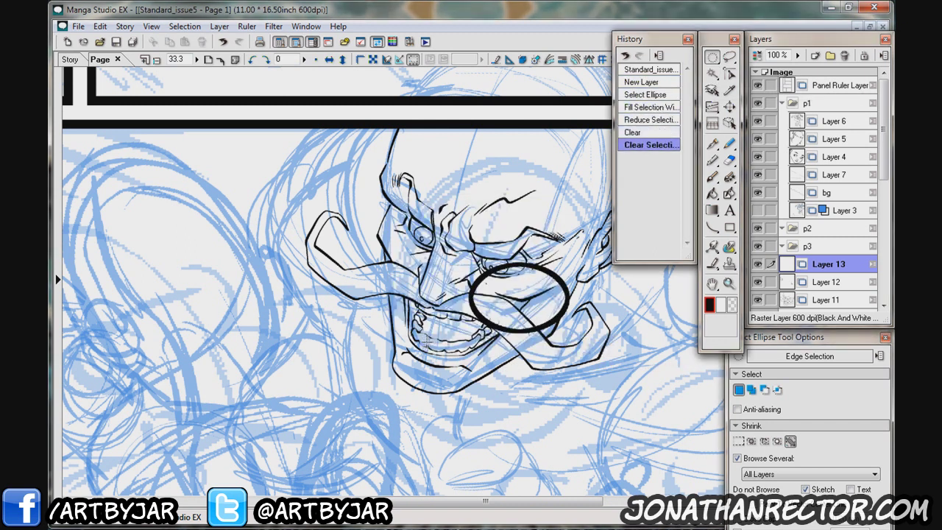
click(450, 347)
Transform the lens frame to fit the nearer eye, duplicate its layer and move the copy over the other eye.
drag(456, 346, 442, 317)
drag(589, 234, 681, 217)
drag(442, 317, 388, 228)
drag(553, 270, 384, 234)
key(Return)
key(Tab)
Transform the duplicated lens frame so it follows the perspective of the farther eye.
key(ctrl+d)
key(ctrl+t)
mouse_move(346, 283)
mouse_down()
mouse_move(359, 250)
mouse_move(342, 276)
mouse_up()
key(Return)
key(Tab)
click(306, 26)
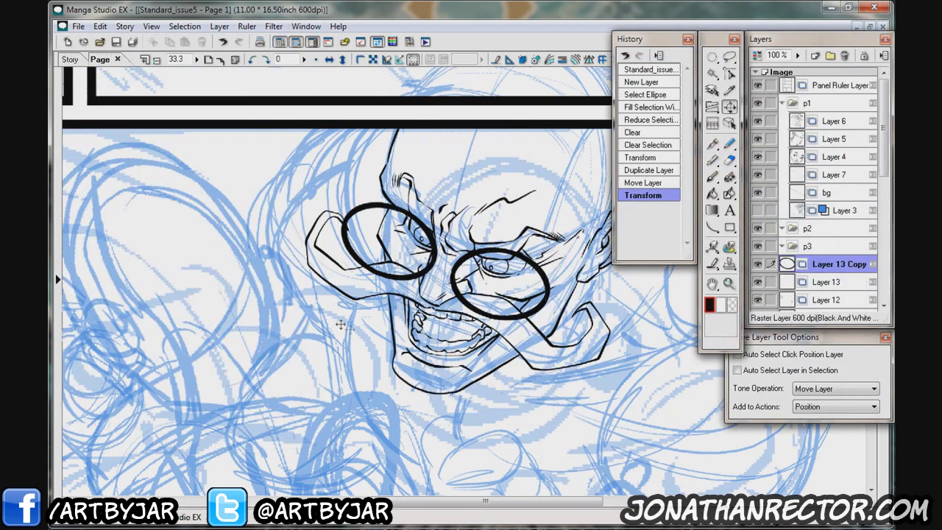
Mirror the page view horizontally and refine the farther lens frame with another transform.
scroll(464, 346, down, 2)
scroll(464, 346, up, 4)
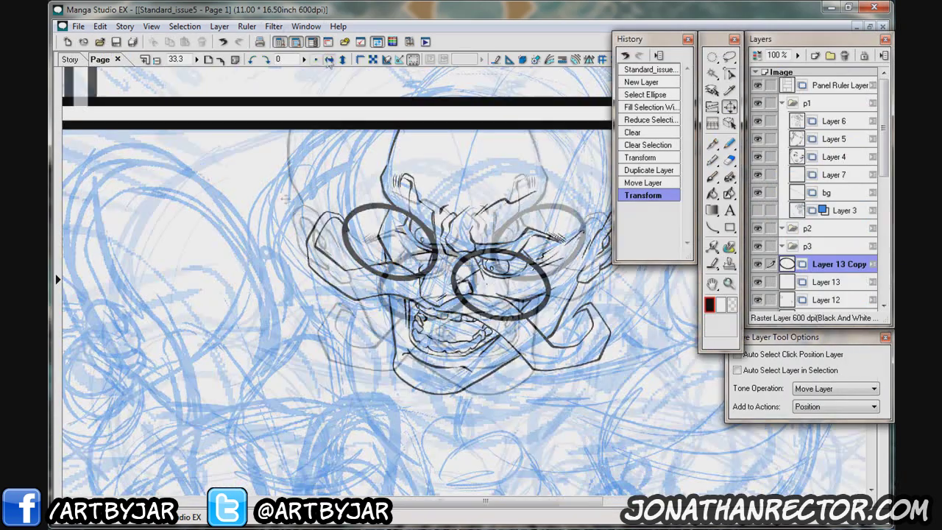
key(ctrl+t)
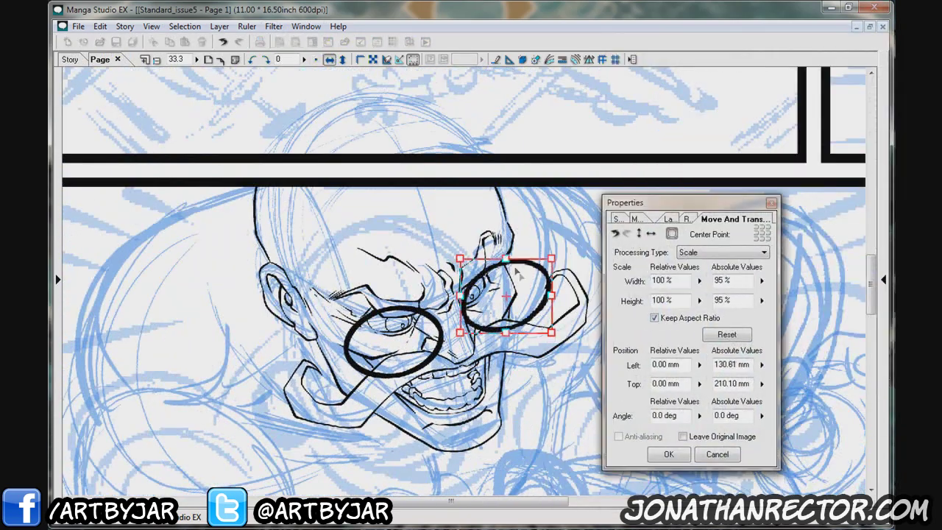
key(Return)
click(219, 27)
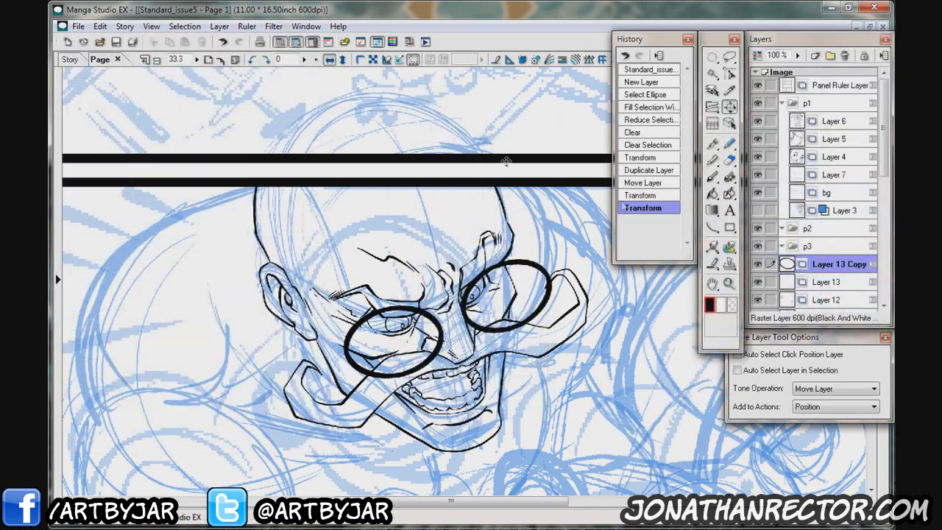
Draw the bridge and both temple arms of the glasses with the 1.10 mm Magic Marker.
key(p)
drag(431, 309, 471, 291)
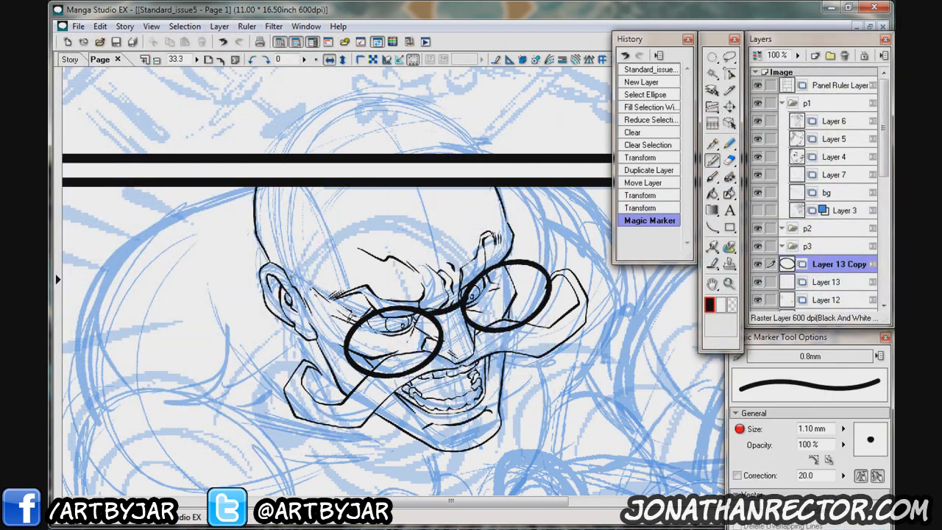
drag(280, 273, 348, 322)
key(ctrl+z)
key(ctrl+y)
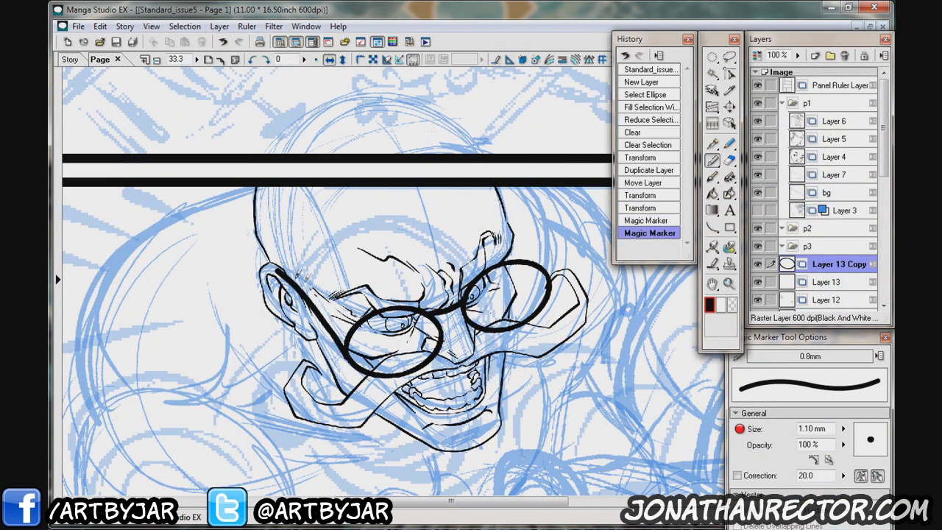
drag(550, 271, 503, 230)
Restore the unmirrored view and clean up the glasses' joints and arms with the 2.00 mm Extra Large eraser.
click(329, 59)
click(729, 159)
drag(383, 270, 378, 265)
mouse_move(422, 234)
mouse_down()
mouse_move(380, 268)
mouse_move(427, 240)
mouse_up()
drag(501, 280, 435, 277)
drag(580, 269, 571, 293)
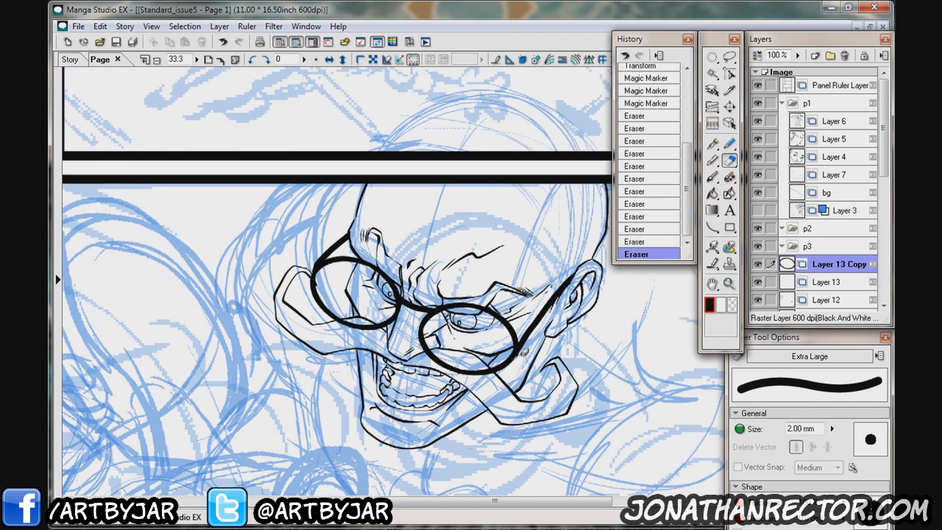
Merge the duplicated lens layer into Layer 13, select the glasses, reduce the selection and fill it with white.
key(ctrl+e)
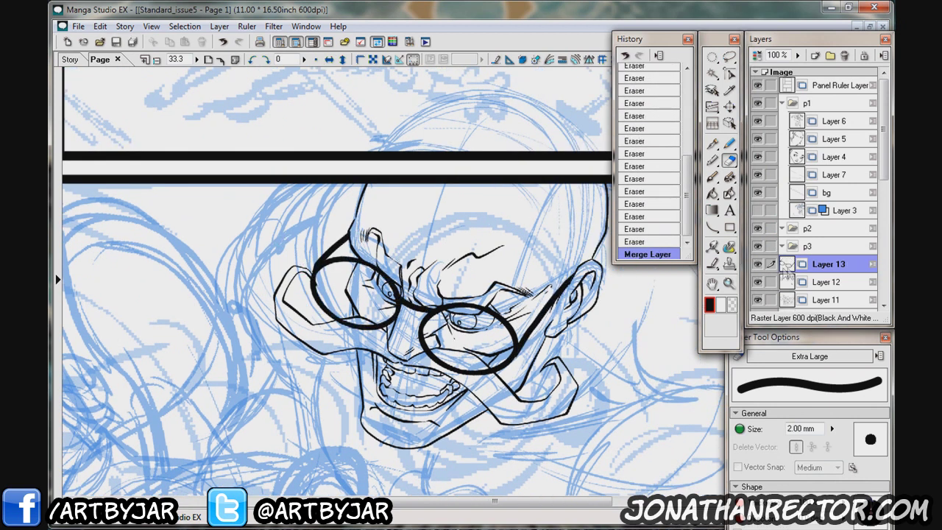
ctrl+click(787, 271)
key(Return)
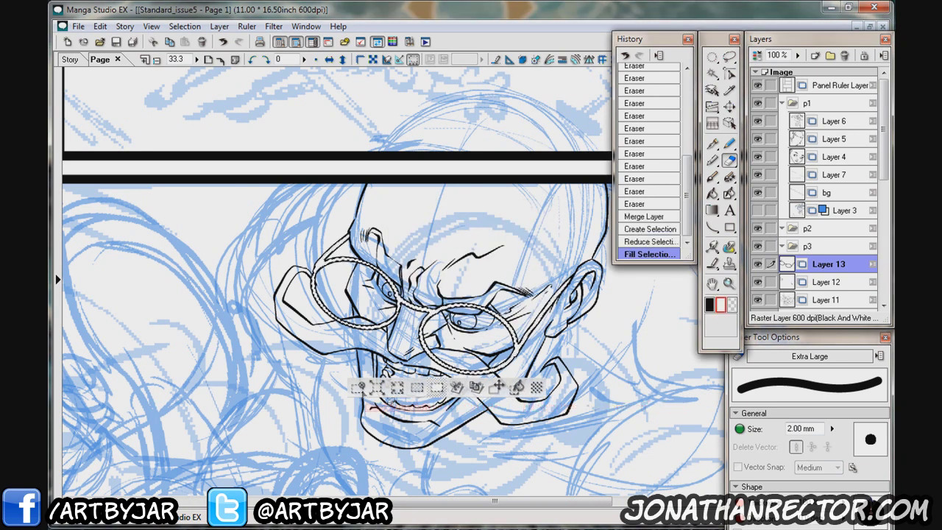
key(ctrl+d)
Ink the hinge details on both sides of the glasses with the Maru pen, enlarging it to 1.20 mm.
key(p)
key(ctrl+plus)
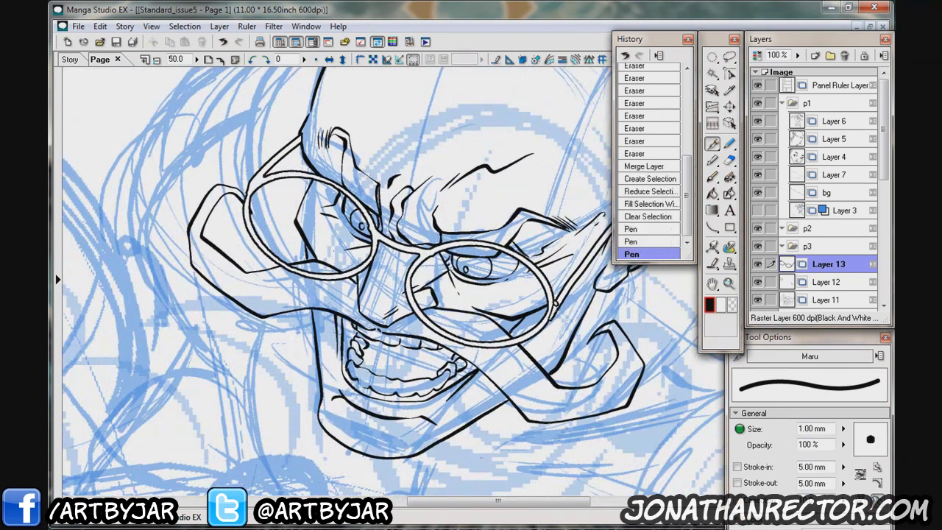
drag(660, 403, 665, 407)
drag(661, 406, 667, 408)
drag(663, 407, 669, 409)
key(ctrl+plus)
key(bracketright)
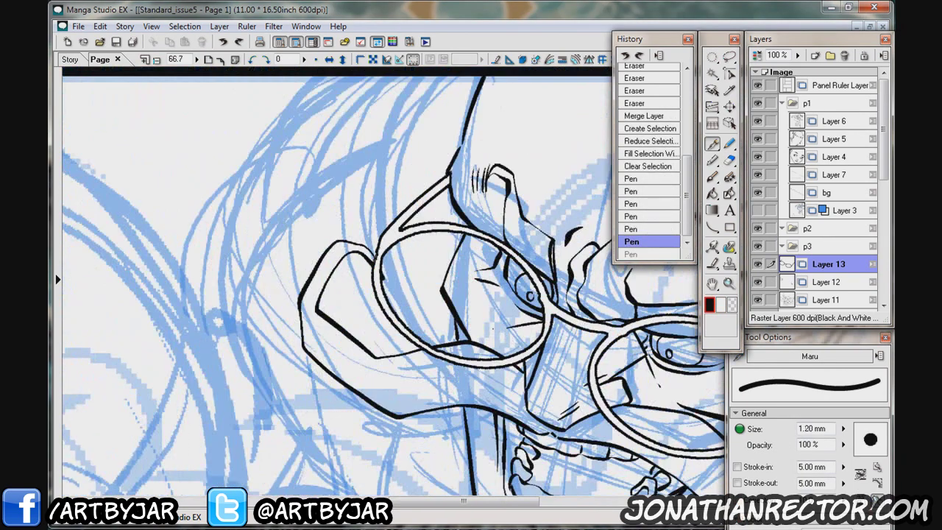
drag(381, 231, 402, 243)
mouse_move(461, 397)
mouse_down()
mouse_move(467, 403)
mouse_move(336, 367)
mouse_up()
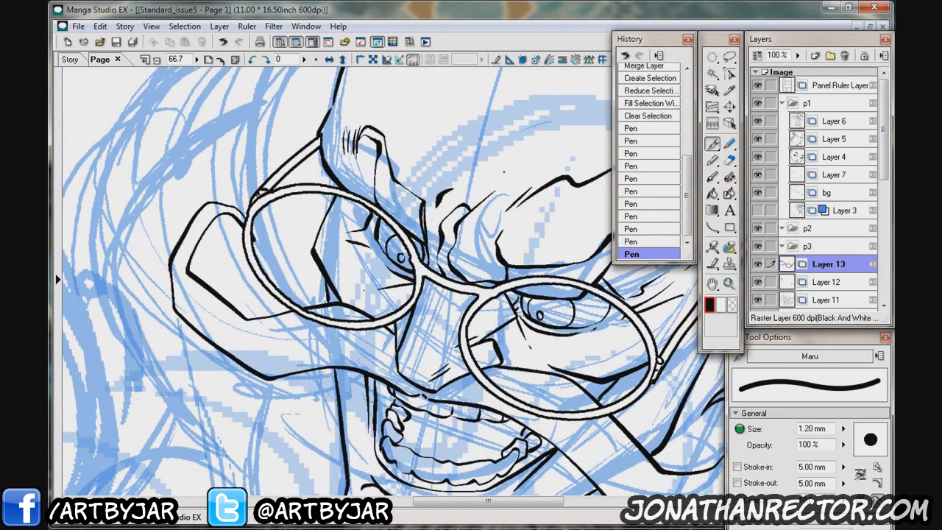
Ink inner rim lines inside both lenses to give the glasses frames thickness, undoing the unwanted strokes.
mouse_move(412, 317)
mouse_down()
mouse_move(478, 416)
mouse_move(511, 423)
mouse_up()
key(ctrl+z)
drag(485, 412, 501, 427)
key(ctrl+z)
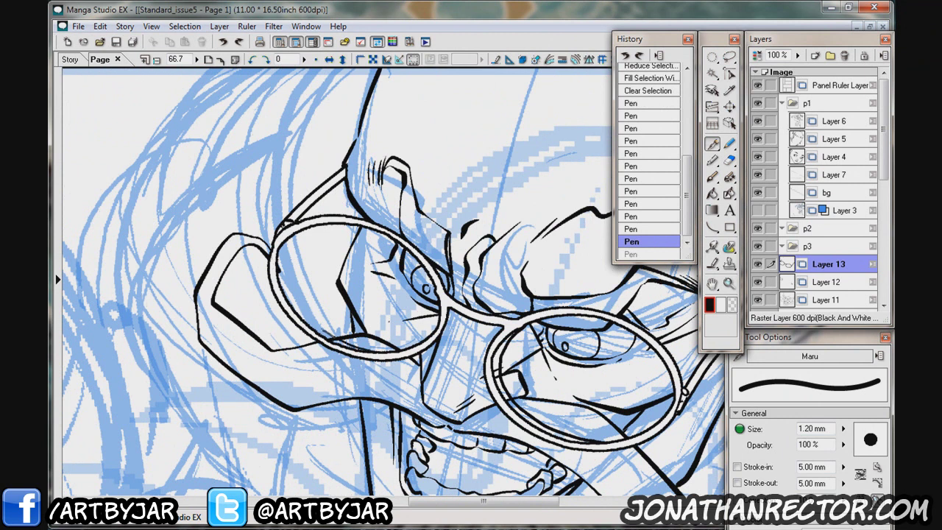
drag(284, 228, 311, 269)
drag(442, 331, 442, 247)
mouse_move(442, 223)
mouse_down()
mouse_move(460, 265)
mouse_move(479, 279)
mouse_up()
drag(368, 295, 426, 300)
Create a new layer between the glasses and face layers and add pen touch-ups around the nose, switching to white.
key(ctrl+shift+n)
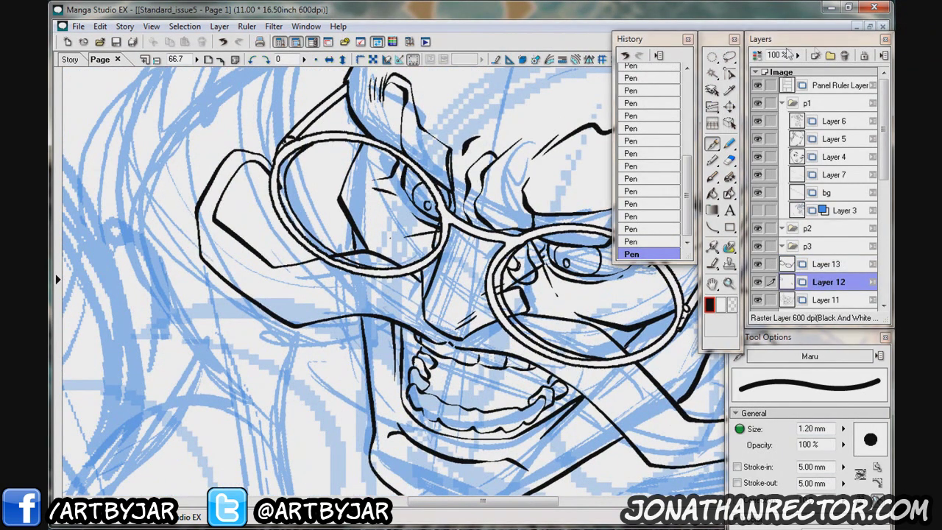
drag(423, 298, 427, 301)
drag(428, 302, 438, 307)
drag(439, 308, 443, 311)
drag(445, 312, 455, 320)
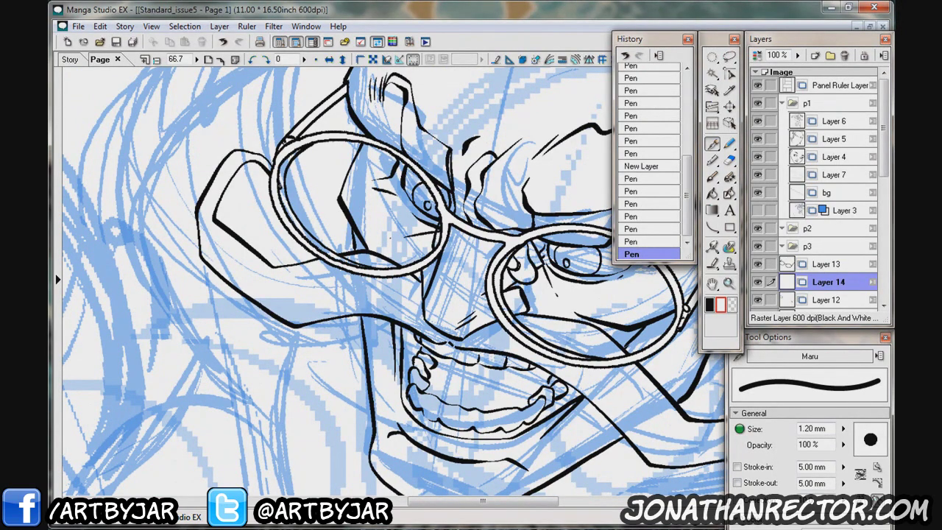
drag(515, 294, 332, 412)
key(ctrl+minus)
drag(401, 345, 286, 292)
Examine the inked head within the whole panel and check the sketch folder in the layer list.
click(825, 300)
key(ctrl+minus)
key(ctrl+minus)
key(ctrl+minus)
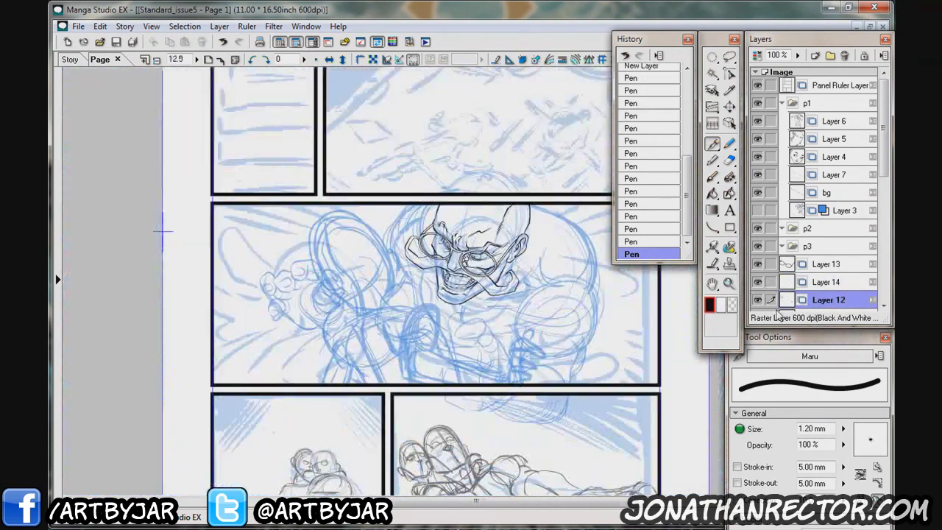
key(ctrl+plus)
key(ctrl+plus)
scroll(810, 221, down, 5)
click(815, 208)
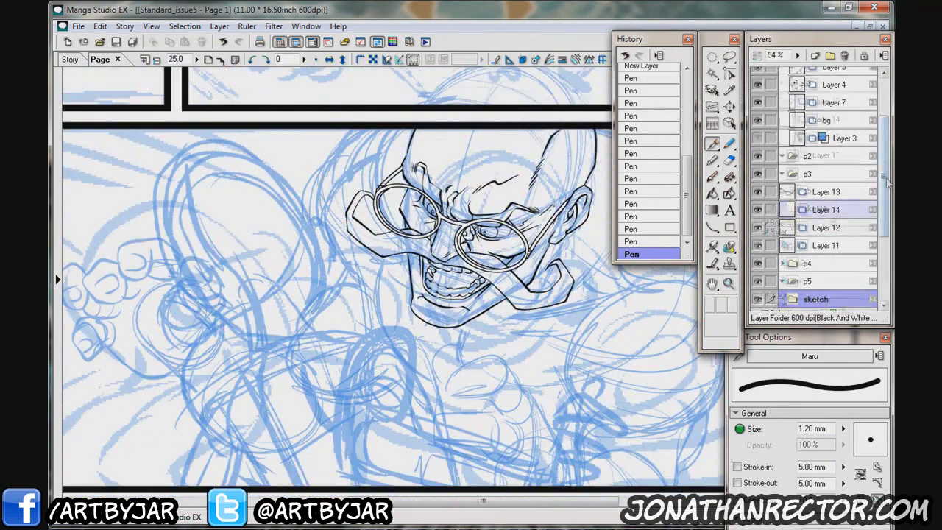
click(757, 208)
click(329, 60)
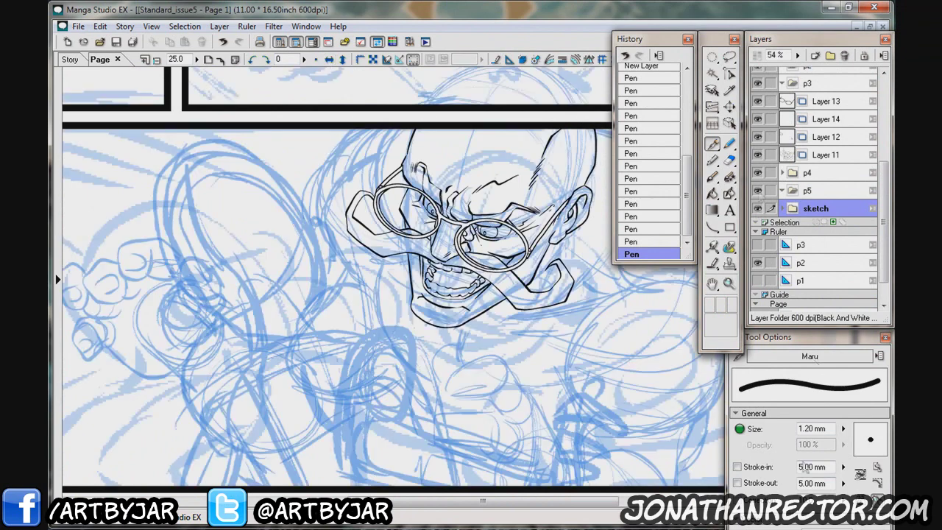
Select Layer 14 and ink the shoulder and sleeve edge contours with the Maru pen at 1.10 mm.
click(821, 121)
key(ctrl+plus)
mouse_move(474, 186)
mouse_down()
mouse_move(406, 264)
mouse_move(332, 283)
mouse_move(317, 191)
mouse_up()
mouse_move(498, 243)
mouse_down()
mouse_move(318, 318)
mouse_move(332, 285)
mouse_move(371, 311)
mouse_move(430, 284)
mouse_up()
key(ctrl+z)
key(bracketleft)
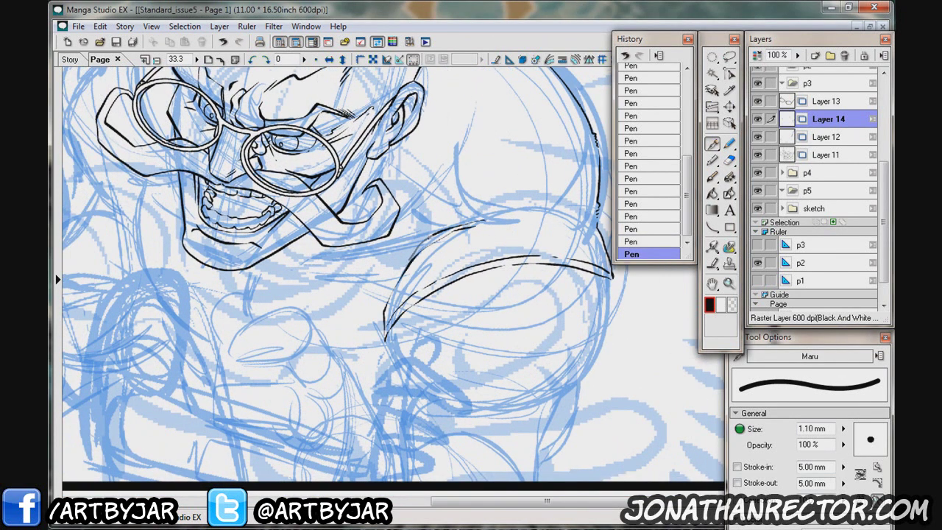
Ink the underside of the upper arm and the first two fingers of the hand below the chin.
mouse_move(359, 276)
mouse_down()
mouse_move(384, 340)
mouse_move(274, 373)
mouse_move(422, 231)
mouse_move(532, 274)
mouse_move(473, 408)
mouse_move(463, 393)
mouse_move(491, 335)
mouse_move(549, 343)
mouse_up()
mouse_move(456, 324)
mouse_down()
mouse_move(447, 208)
mouse_move(435, 251)
mouse_up()
drag(436, 250, 366, 339)
mouse_move(547, 279)
mouse_down()
mouse_move(484, 334)
mouse_move(698, 273)
mouse_up()
drag(375, 212, 356, 236)
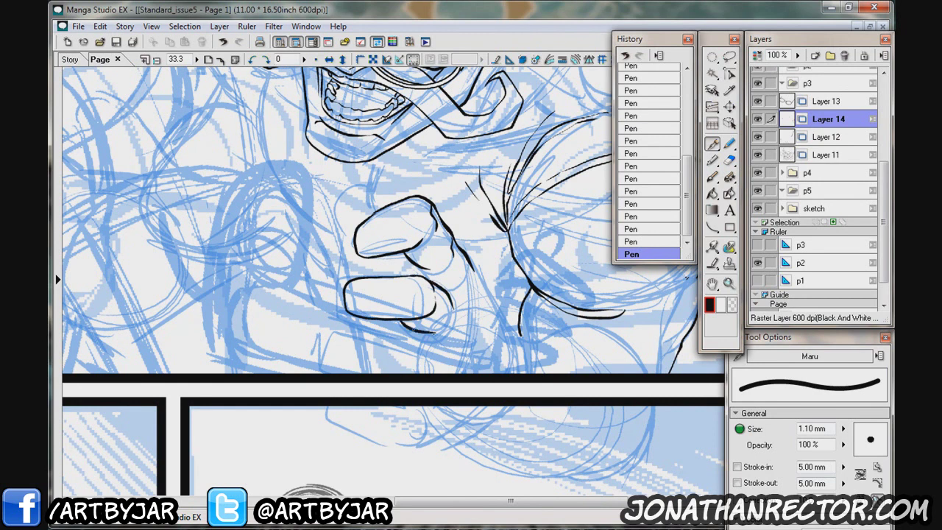
Ink the third finger, the digit behind them and the back of the hand, and add the fingernails.
mouse_move(320, 369)
mouse_down()
mouse_move(338, 331)
mouse_move(420, 372)
mouse_up()
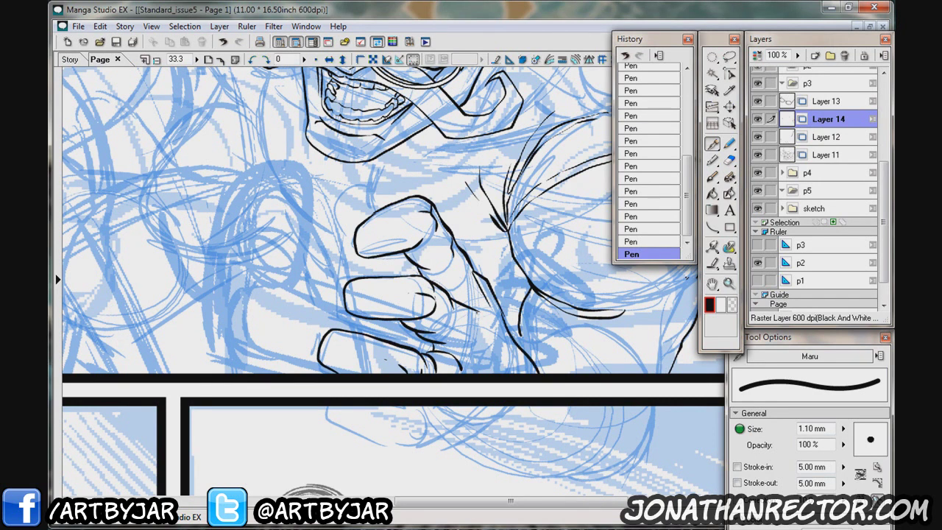
drag(541, 368, 647, 328)
drag(368, 220, 431, 278)
drag(403, 247, 434, 324)
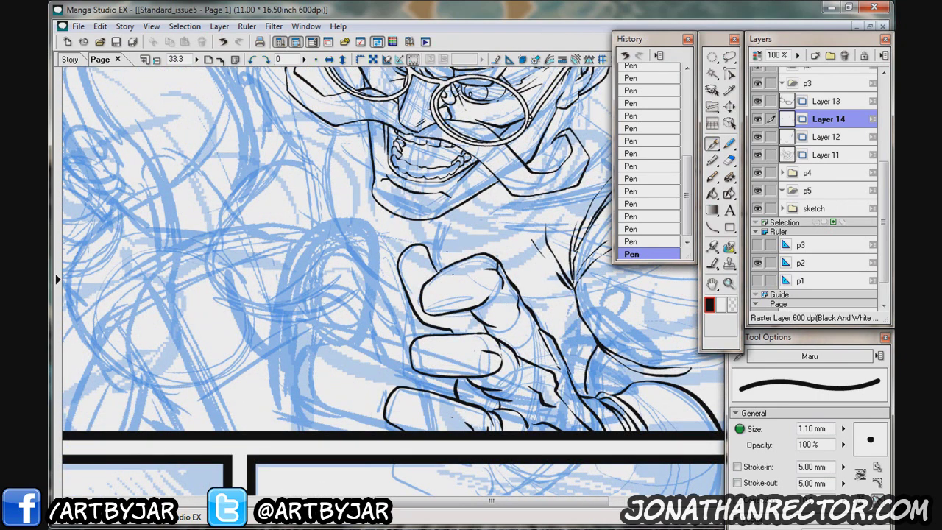
scroll(391, 243, down, 1)
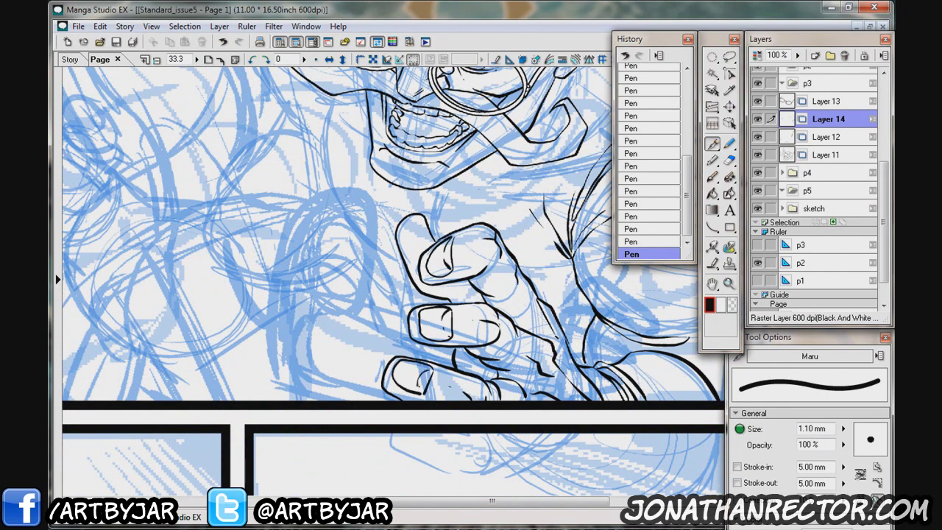
scroll(158, 169, down, 5)
scroll(228, 169, up, 6)
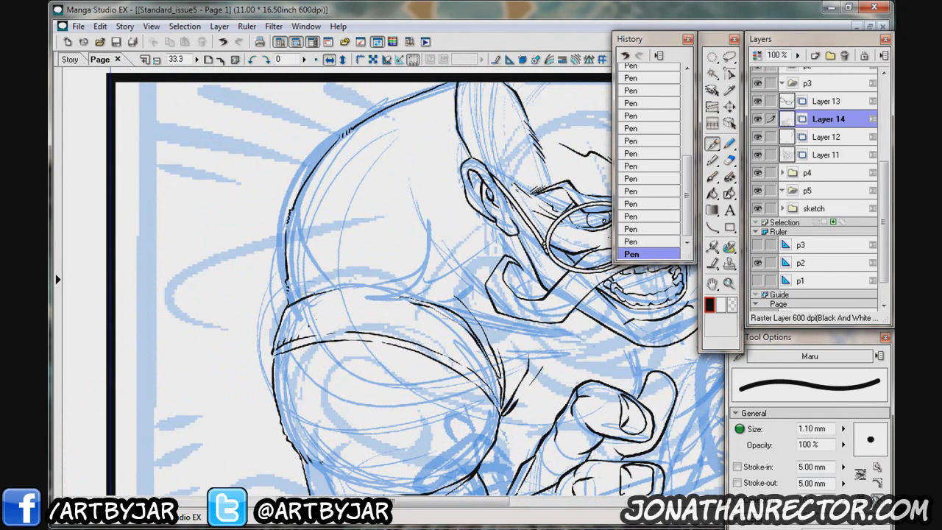
Ink the neck and collar shapes under the chin and add shoulder seam lines, checking them in mirrored view.
mouse_move(442, 294)
mouse_down()
mouse_move(317, 221)
mouse_move(276, 261)
mouse_move(474, 305)
mouse_move(422, 312)
mouse_move(382, 299)
mouse_up()
key(ctrl+z)
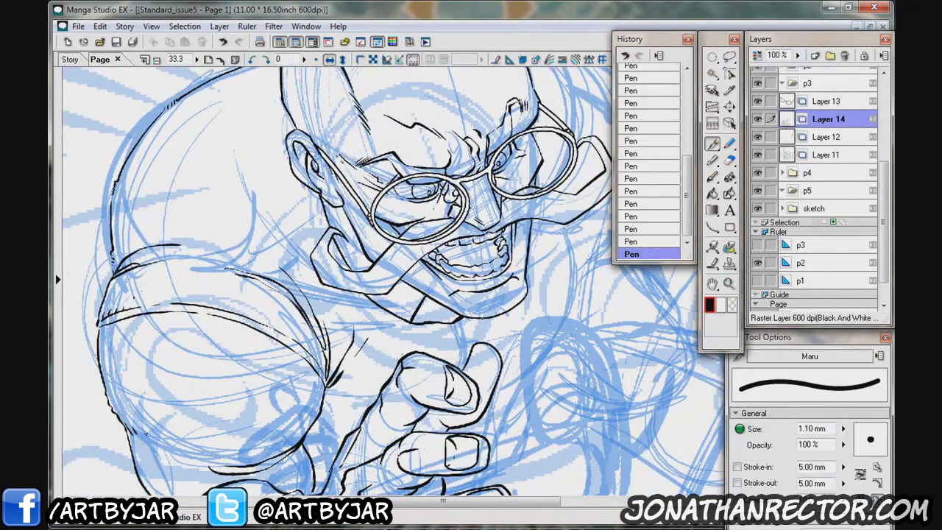
mouse_move(412, 294)
mouse_down()
mouse_move(369, 276)
mouse_move(353, 324)
mouse_move(313, 364)
mouse_up()
key(ctrl+z)
key(ctrl+y)
drag(283, 473, 309, 374)
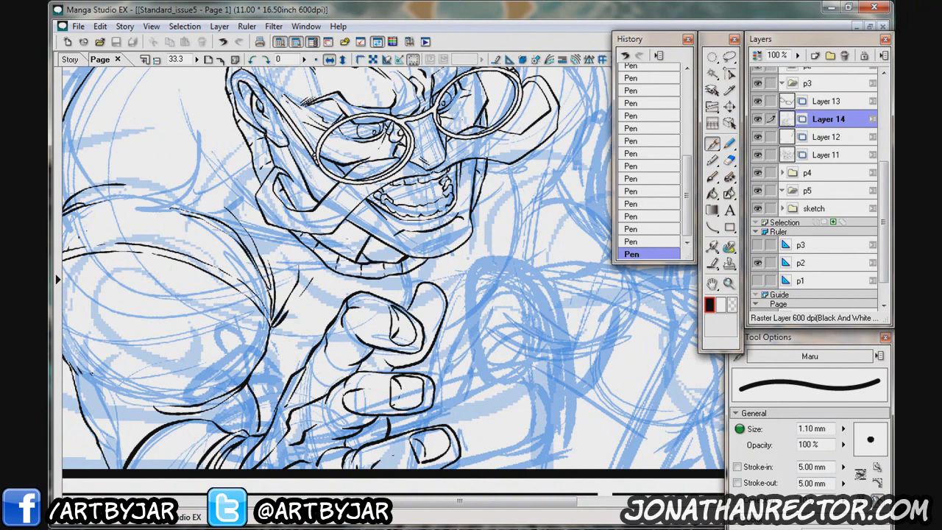
drag(328, 247, 415, 306)
click(346, 254)
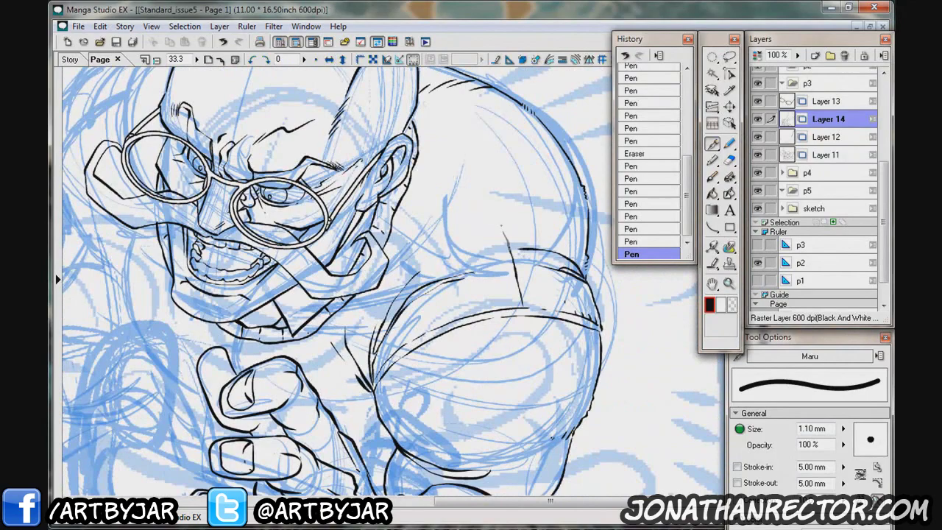
Ink the torso edge running down from the moustache and the contours beside the fingers.
drag(418, 184, 514, 258)
drag(442, 295, 406, 326)
drag(377, 198, 440, 224)
key(ctrl+z)
mouse_move(295, 294)
mouse_down()
mouse_move(464, 199)
mouse_move(500, 211)
mouse_up()
drag(302, 237, 368, 360)
mouse_move(340, 332)
mouse_down()
mouse_move(371, 363)
mouse_move(385, 399)
mouse_up()
drag(352, 364, 387, 405)
drag(412, 368, 427, 243)
drag(352, 250, 388, 405)
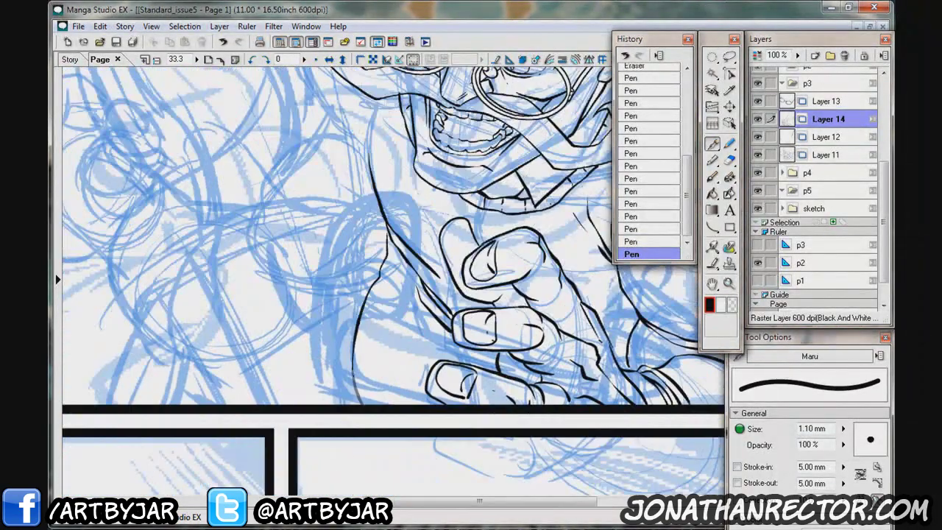
Ink the curved outline of the farther shoulder behind the head and moustache.
drag(413, 235, 412, 383)
drag(317, 66, 319, 229)
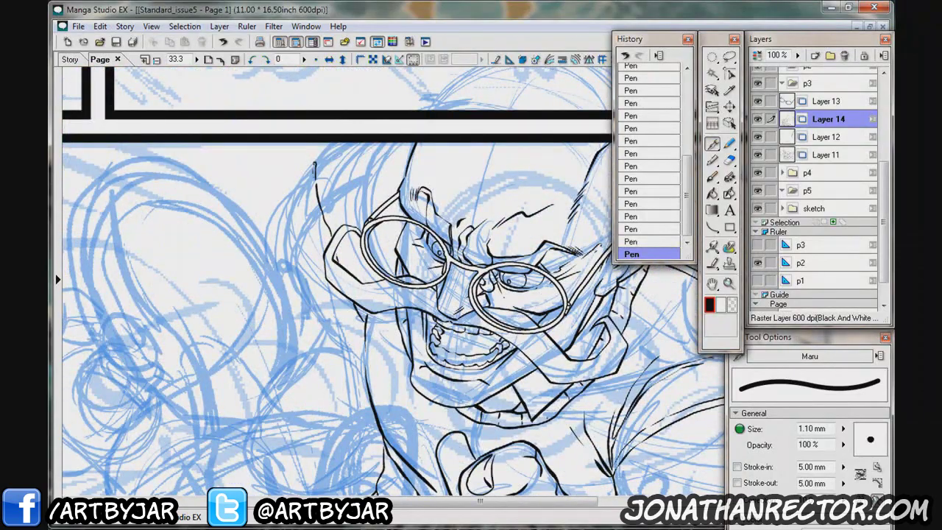
mouse_move(412, 236)
mouse_down()
mouse_move(320, 293)
mouse_move(489, 184)
mouse_up()
drag(373, 120, 334, 280)
drag(442, 295, 445, 291)
drag(364, 256, 428, 297)
scroll(250, 401, down, 3)
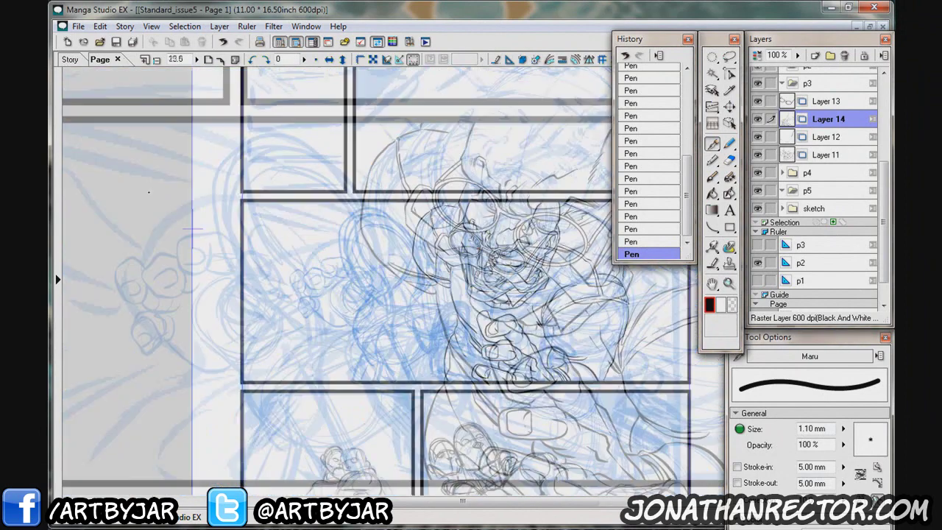
scroll(251, 402, up, 2)
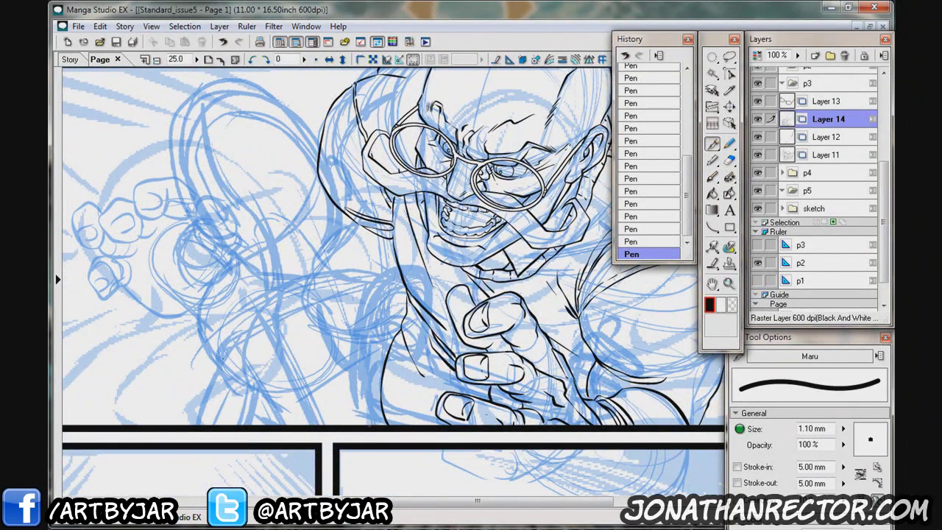
Create a new layer named "girl" above the character's ink layers in the p3 folder.
key(ctrl+shift+n)
text(girl)
key(Return)
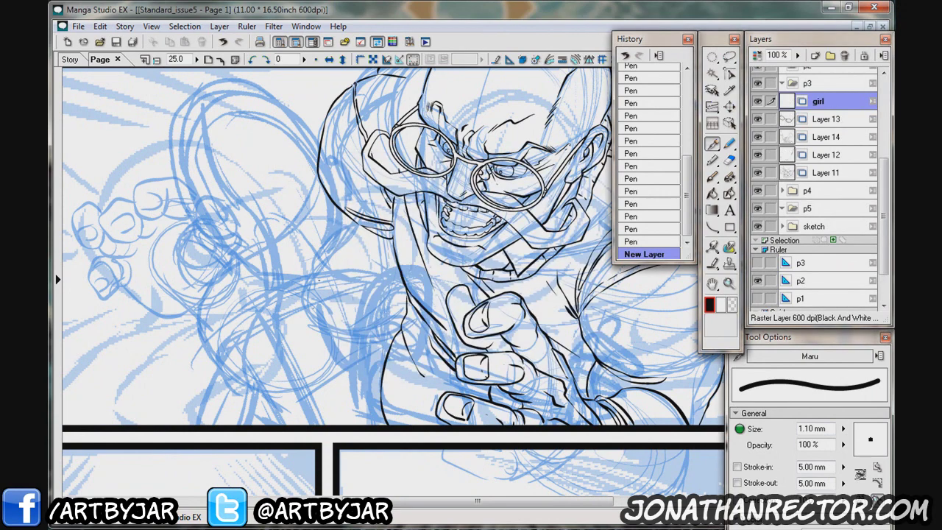
Lasso the girl on the stairs in the first panel and make Layer 6 in the p1 folder active.
drag(293, 267, 260, 329)
scroll(412, 103, down, 3)
scroll(413, 103, up, 3)
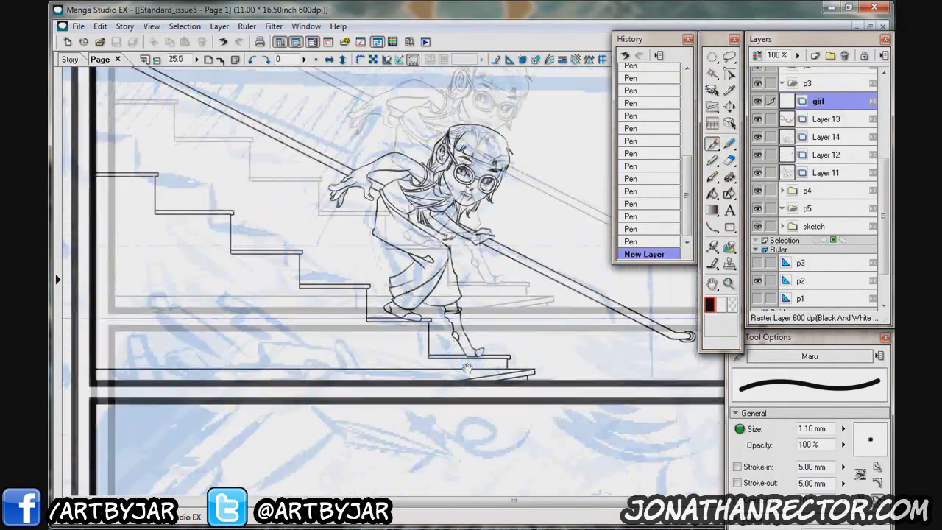
key(m)
drag(413, 92, 368, 99)
scroll(817, 184, up, 3)
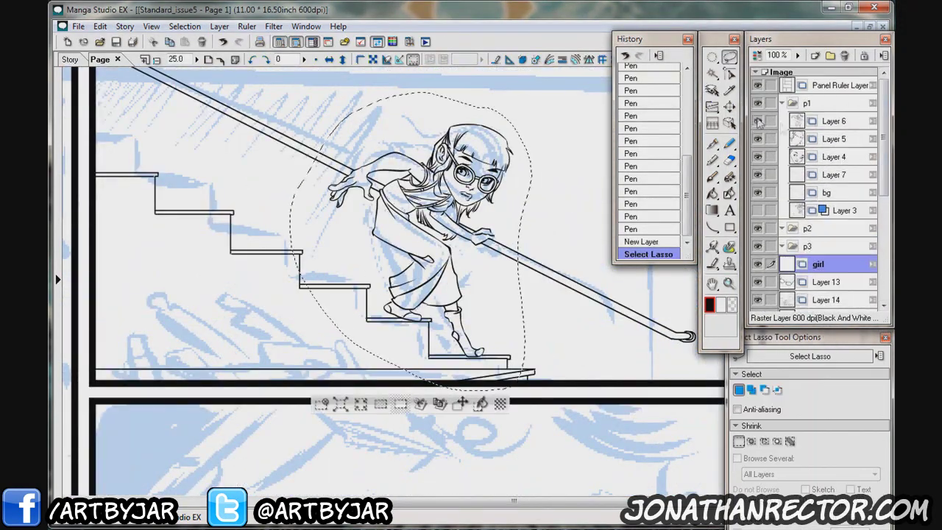
click(100, 26)
key(Escape)
click(835, 120)
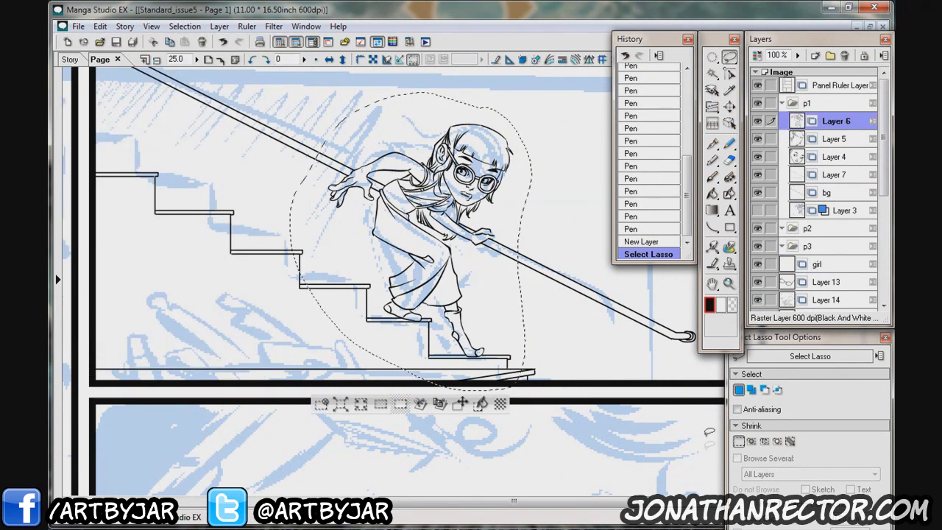
Merge Layer 6 and Layer 5 down into Layer 4, paste a copy of the selected girl and clear the selection.
key(ctrl+e)
key(ctrl+e)
key(ctrl+c)
key(ctrl+v)
click(321, 403)
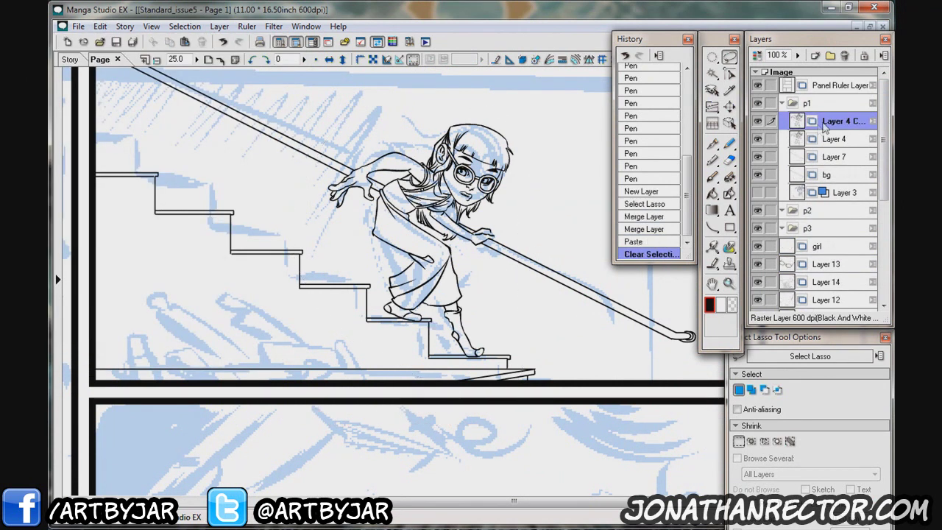
Transfer the copied girl layer into the p3 folder and position her over the third panel's sketch as reference.
drag(837, 121, 838, 246)
scroll(415, 341, down, 3)
key(k)
click(415, 340)
scroll(415, 341, up, 3)
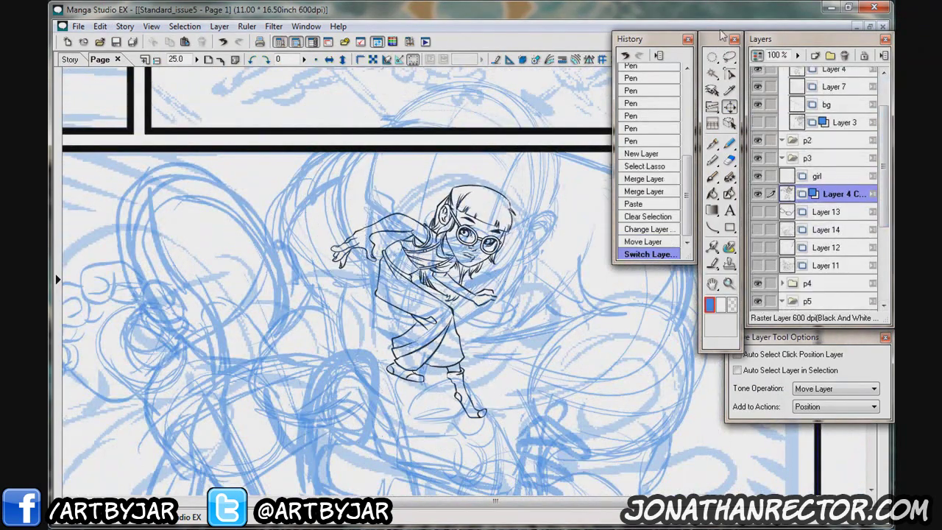
Set the copied reference layer's display colour to red and make the girl layer active.
click(709, 304)
click(617, 160)
key(Return)
click(817, 175)
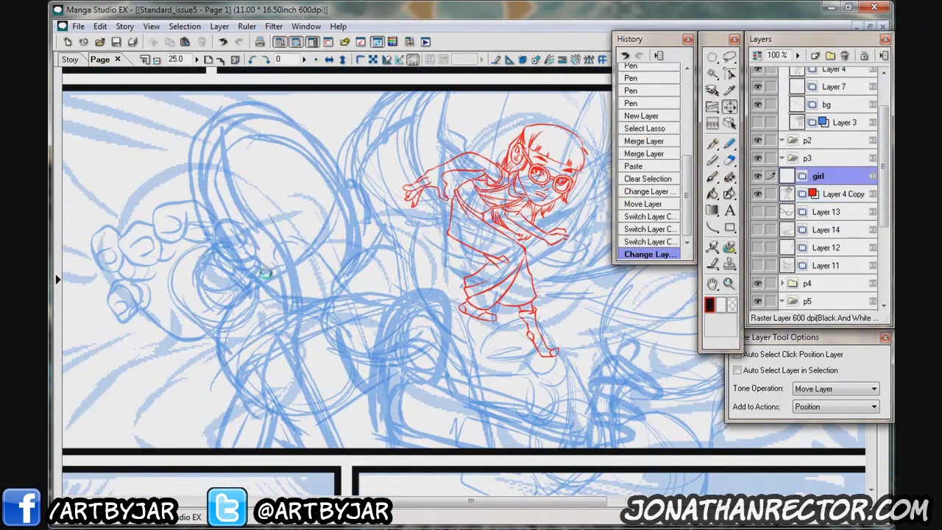
Ink the outlines of the girl's raised shoulder, upper arm and forearm along the third panel's lower border.
key(p)
drag(346, 390, 394, 413)
key(ctrl+z)
mouse_move(338, 399)
mouse_down()
mouse_move(343, 324)
mouse_move(415, 273)
mouse_move(404, 341)
mouse_move(503, 412)
mouse_up()
drag(405, 312, 400, 355)
drag(546, 382, 522, 413)
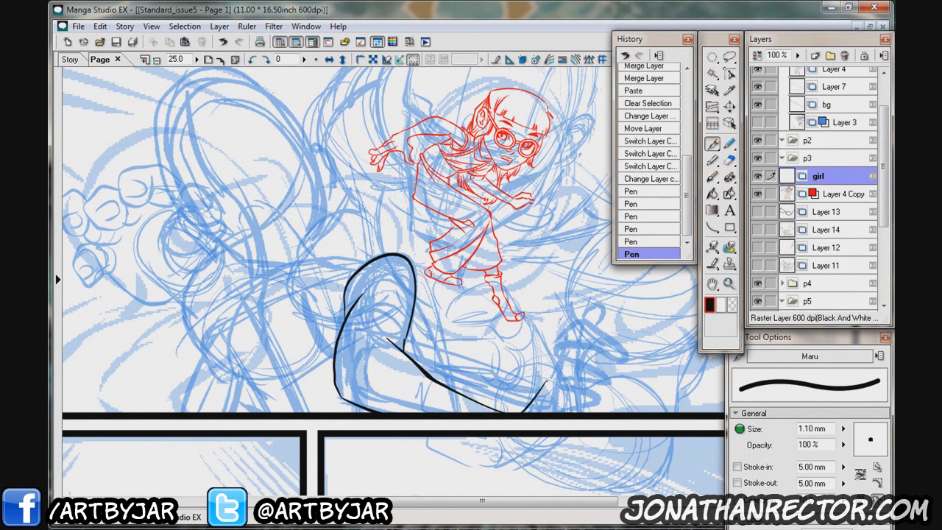
drag(544, 362, 545, 381)
Ink the girl's hand with its fingers and fingernails, and erase the stray lines around the fingertips.
key(ctrl+plus)
mouse_move(466, 337)
mouse_down()
mouse_move(515, 330)
mouse_move(536, 352)
mouse_move(478, 359)
mouse_move(462, 383)
mouse_up()
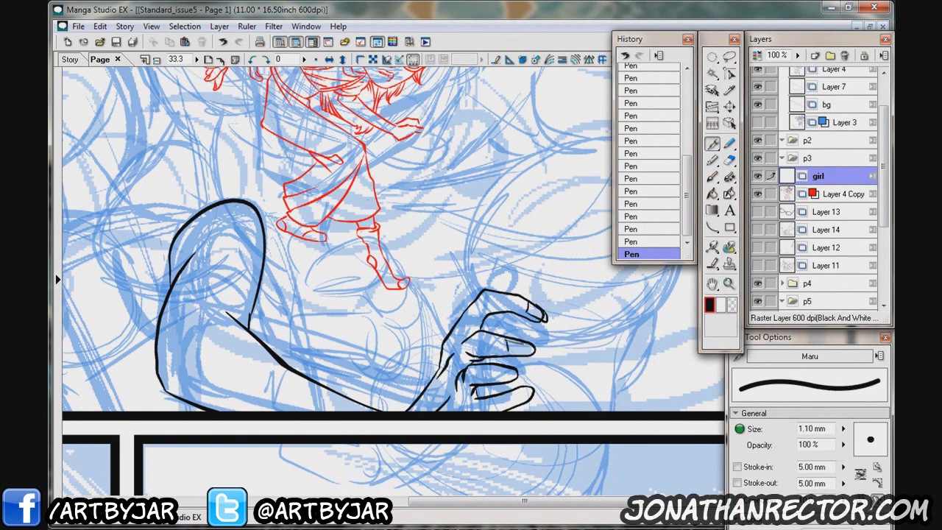
key(ctrl+z)
drag(493, 373, 495, 375)
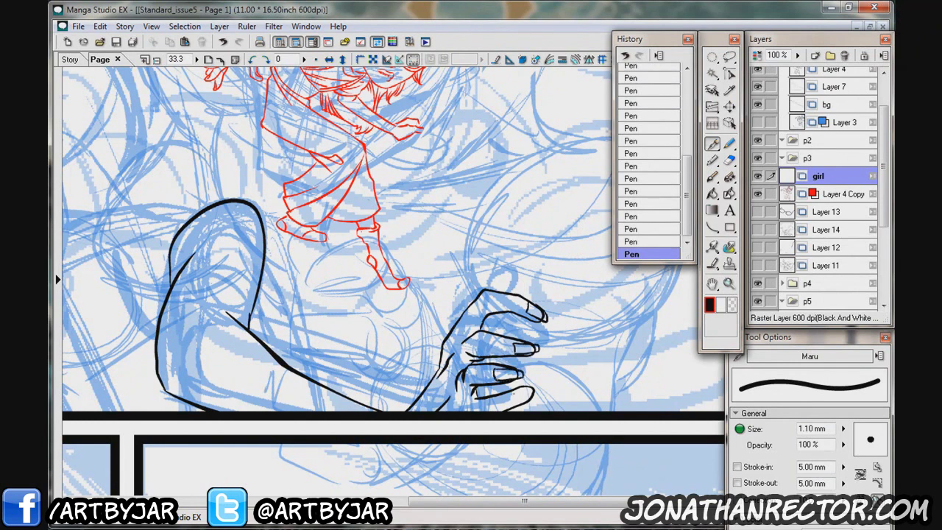
key(e)
drag(538, 315, 541, 309)
mouse_move(510, 362)
mouse_down()
mouse_move(516, 372)
mouse_move(512, 364)
mouse_up()
Ink the short sleeve's outline and cuff band around the girl's upper arm.
mouse_move(456, 398)
mouse_down()
mouse_move(538, 282)
mouse_move(534, 224)
mouse_up()
key(p)
drag(589, 184, 442, 220)
drag(445, 211, 461, 193)
drag(437, 251, 454, 234)
drag(446, 216, 474, 193)
mouse_move(394, 243)
mouse_down()
mouse_move(420, 207)
mouse_move(446, 268)
mouse_move(478, 240)
mouse_move(477, 229)
mouse_up()
key(ctrl+0)
key(ctrl+plus)
mouse_move(508, 327)
mouse_down()
mouse_move(530, 326)
mouse_move(277, 407)
mouse_up()
mouse_move(440, 346)
mouse_down()
mouse_move(362, 313)
mouse_move(445, 296)
mouse_up()
Erase the overlapping arm lines at the sleeve and ink the fold lines over the shoulder.
key(e)
drag(383, 305, 402, 280)
mouse_move(390, 295)
mouse_down()
mouse_move(395, 281)
mouse_move(437, 290)
mouse_move(457, 346)
mouse_move(385, 311)
mouse_up()
key(p)
drag(415, 274, 458, 302)
drag(450, 283, 469, 346)
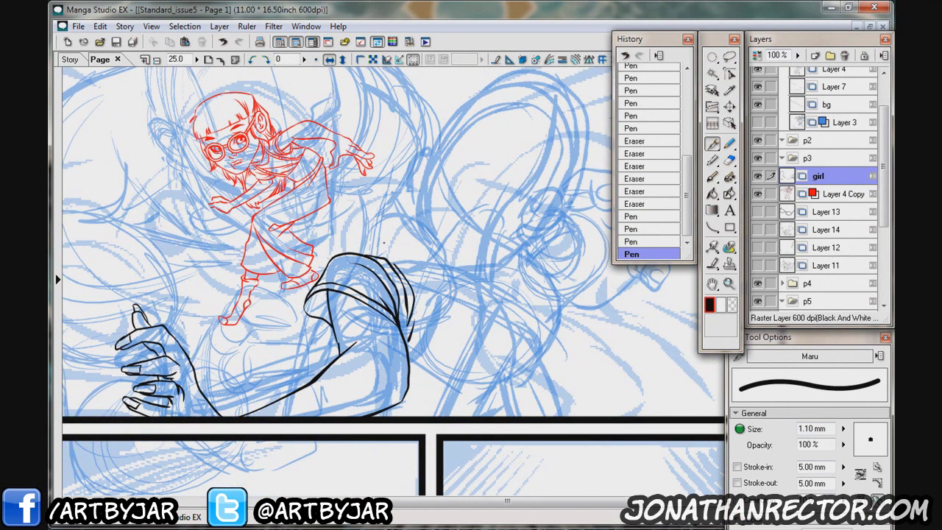
Ink the double seam lines down the girl's back and the farther sleeve with its cuff.
drag(433, 264, 440, 405)
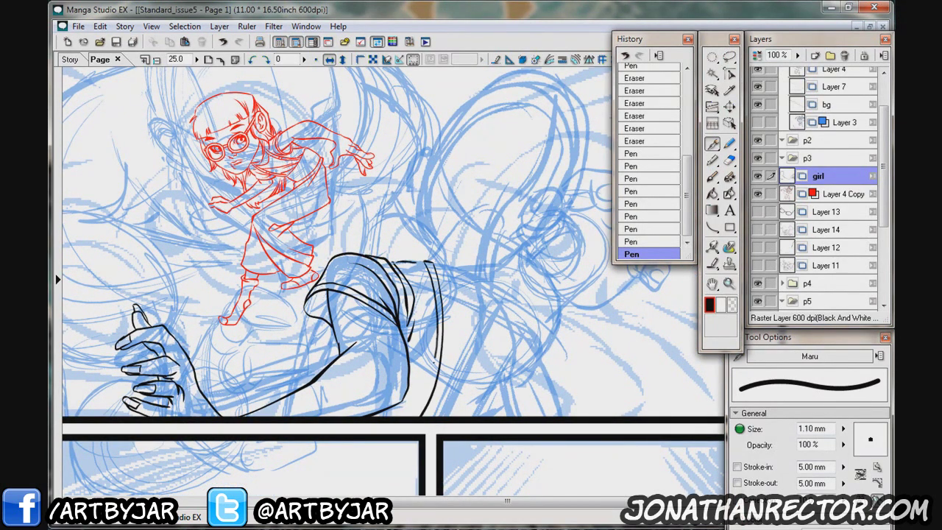
drag(513, 304, 468, 417)
drag(519, 305, 482, 413)
drag(425, 262, 477, 406)
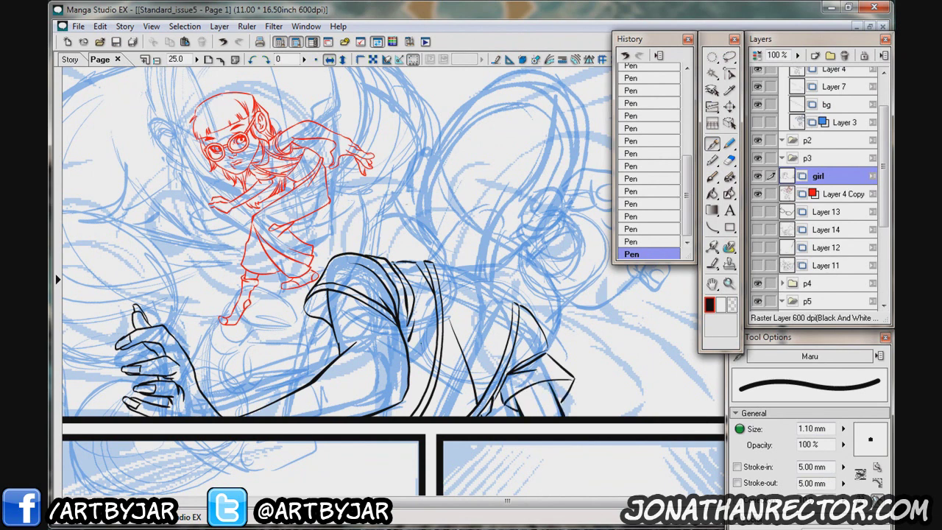
Create a new layer above the girl layer and set its display colour to red for rough sketching.
key(ctrl+minus)
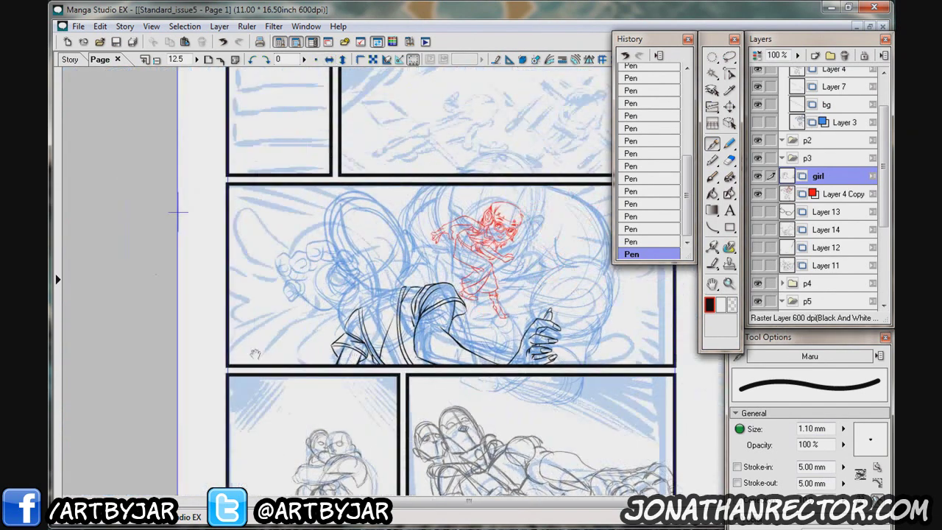
key(ctrl+plus)
key(ctrl+plus)
key(h)
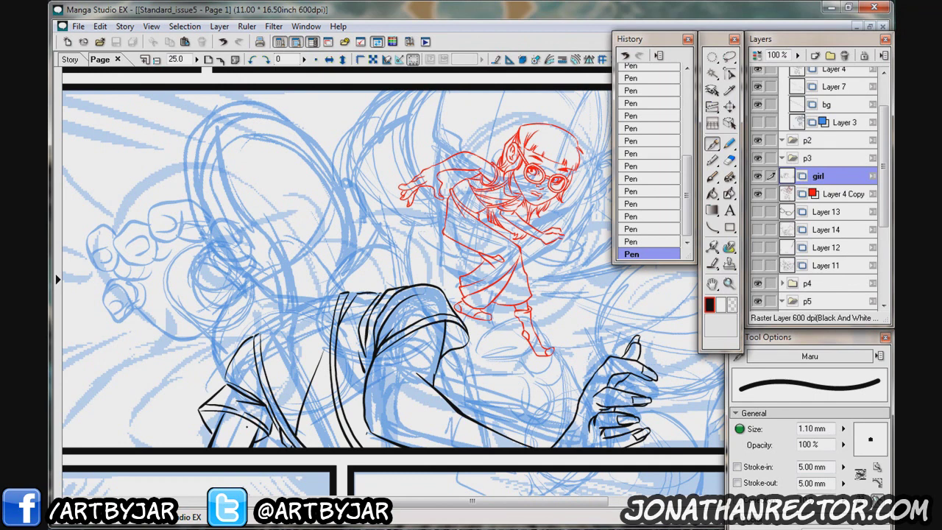
key(ctrl+shift+n)
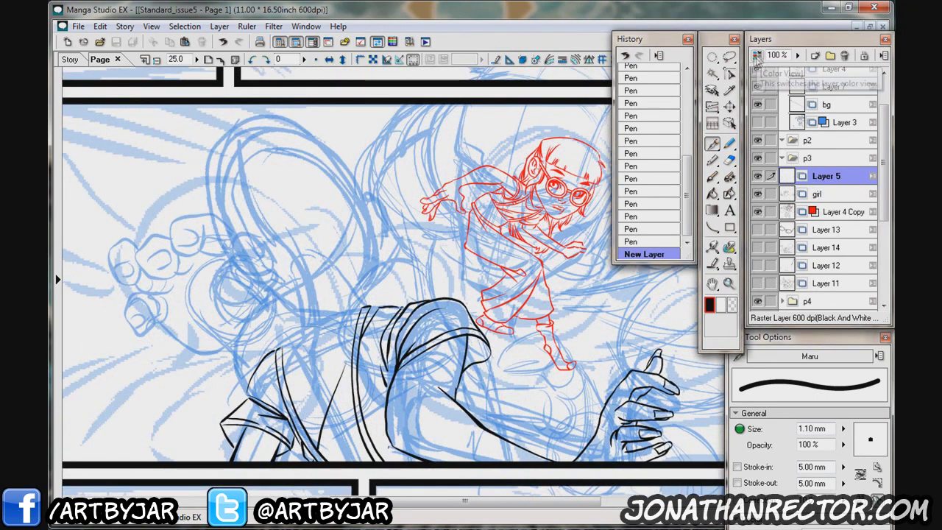
double_click(709, 304)
click(555, 383)
Rough in the girl's head, neck and spine line in red, seen from behind.
drag(346, 340, 324, 456)
drag(304, 281, 293, 335)
mouse_move(292, 265)
mouse_down()
mouse_move(348, 251)
mouse_move(310, 317)
mouse_up()
drag(301, 254, 281, 279)
mouse_move(262, 118)
mouse_down()
mouse_move(206, 213)
mouse_move(355, 213)
mouse_up()
mouse_move(236, 147)
mouse_down()
mouse_move(272, 239)
mouse_move(228, 208)
mouse_up()
drag(346, 127, 306, 192)
drag(276, 234, 341, 219)
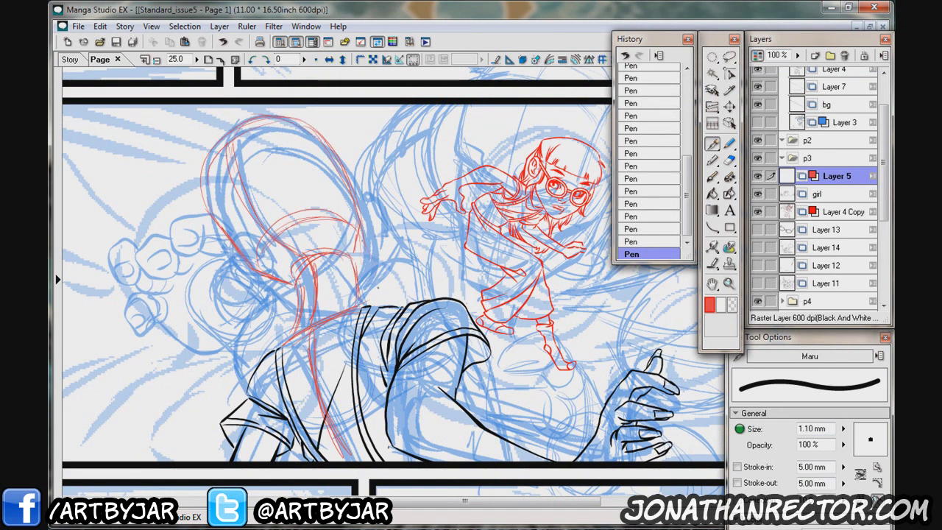
Sketch the girl's ear, jagged fringe, sweeping hair tips and scarf around the neck in red.
drag(442, 221, 382, 254)
drag(220, 145, 261, 166)
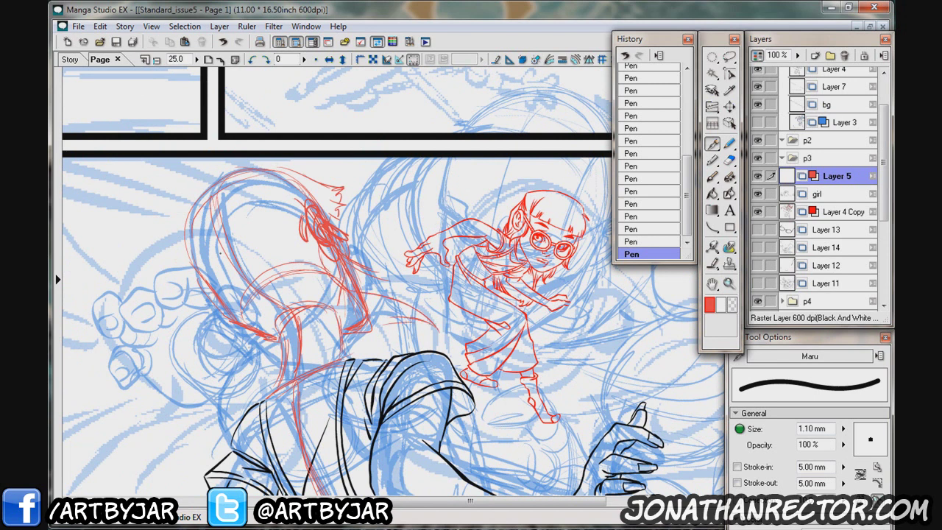
drag(383, 295, 355, 250)
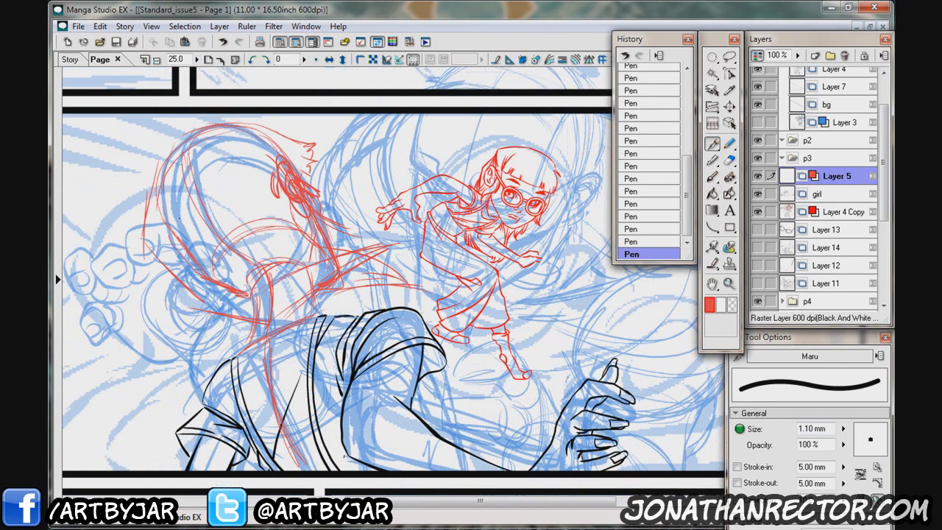
mouse_move(258, 372)
mouse_down()
mouse_move(340, 324)
mouse_move(463, 289)
mouse_up()
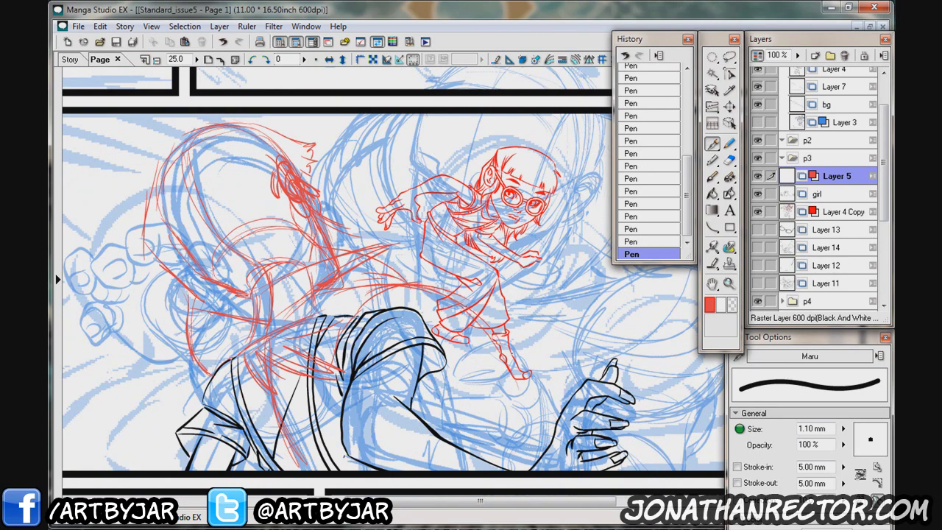
Lower the red sketch layer's opacity to 60% and add a new layer above it for inking.
key(h)
click(795, 55)
drag(799, 59, 800, 84)
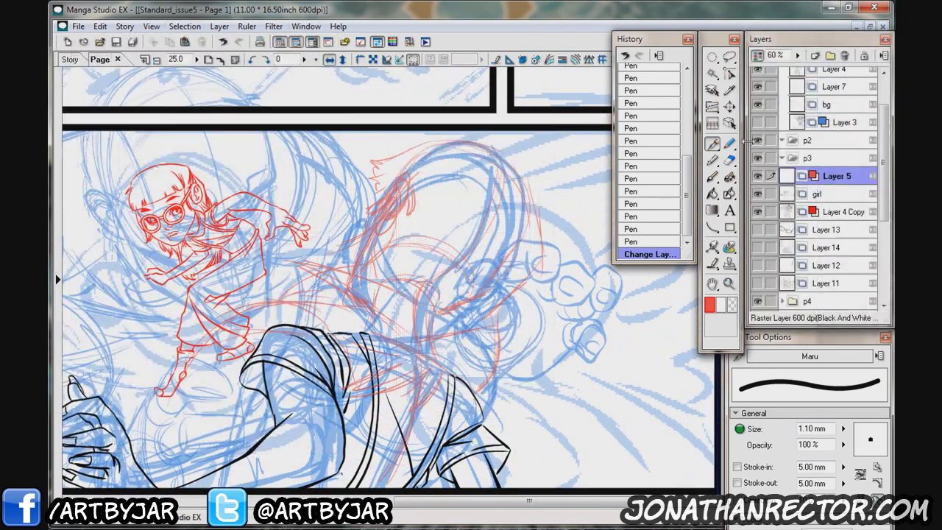
click(815, 55)
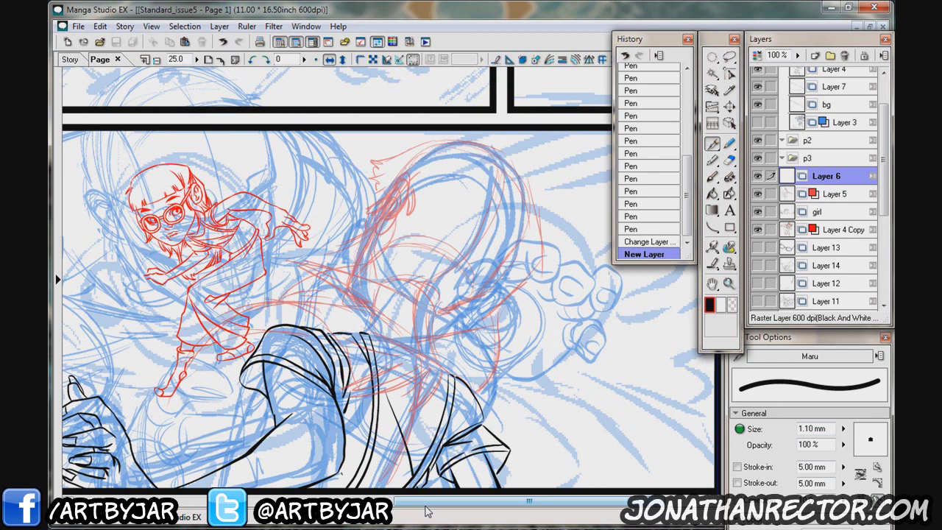
Ink the girl's ear and the nearby cheek contour over the red sketch.
click(427, 507)
scroll(427, 506, up, 1)
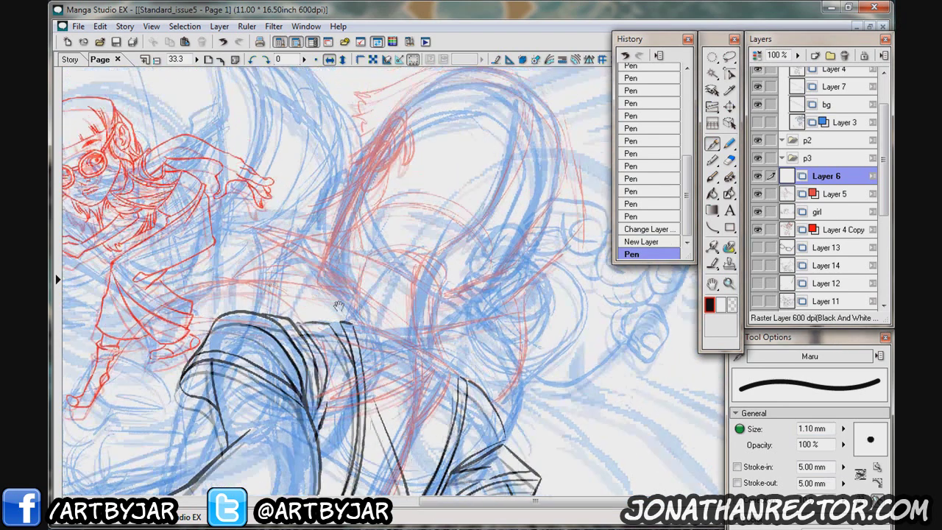
scroll(390, 280, down, 3)
drag(412, 158, 399, 196)
drag(424, 158, 416, 208)
drag(404, 146, 392, 193)
drag(398, 173, 395, 204)
mouse_move(417, 157)
mouse_down()
mouse_move(410, 188)
mouse_move(369, 190)
mouse_move(383, 215)
mouse_up()
drag(414, 175, 388, 220)
drag(398, 204, 357, 233)
Ink the sweeping hair tip beneath the ear and the long curved lower edge of the hair.
drag(344, 296, 334, 304)
drag(383, 236, 294, 262)
mouse_move(549, 173)
mouse_down()
mouse_move(531, 251)
mouse_move(404, 343)
mouse_up()
right_click(293, 140)
key(Escape)
drag(368, 258, 456, 251)
drag(280, 243, 425, 280)
drag(290, 249, 385, 302)
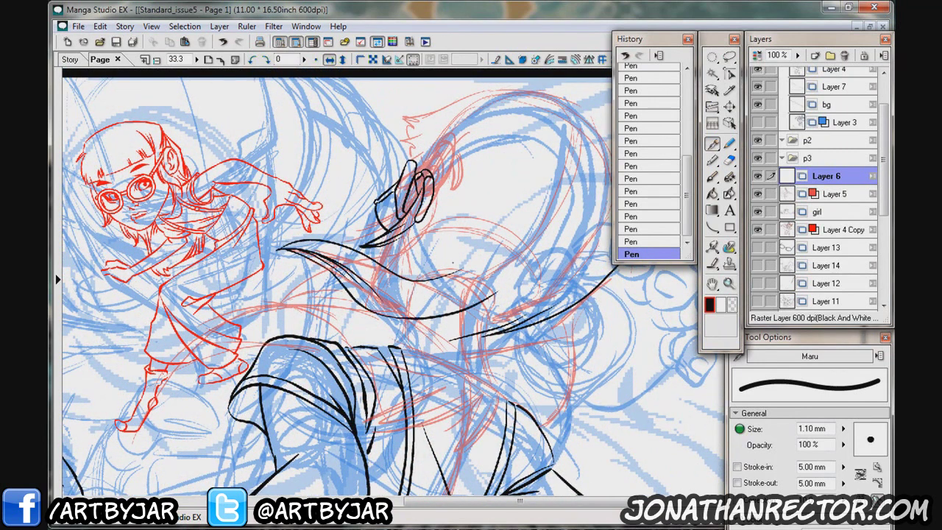
Ink the neck line and the long curved edges of the scarf trailing beyond the shoulder.
drag(259, 364, 276, 384)
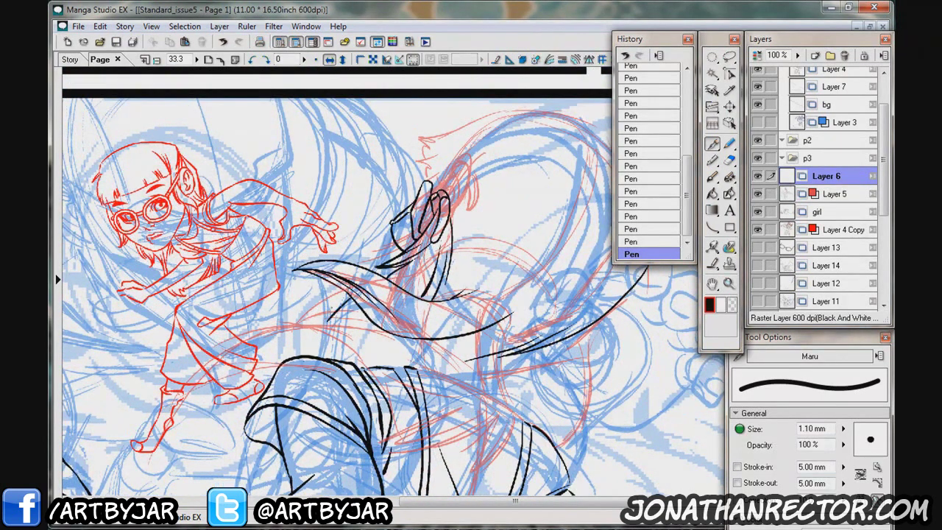
drag(368, 320, 150, 378)
drag(285, 319, 143, 402)
drag(367, 343, 145, 402)
drag(366, 350, 164, 377)
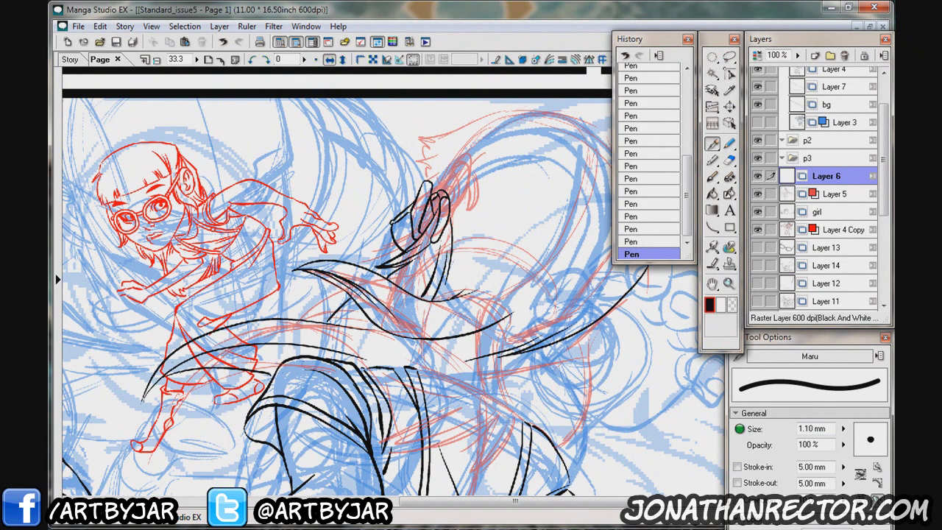
Ink the jagged, frayed lower edge of the scarf across the girl's back.
key(h)
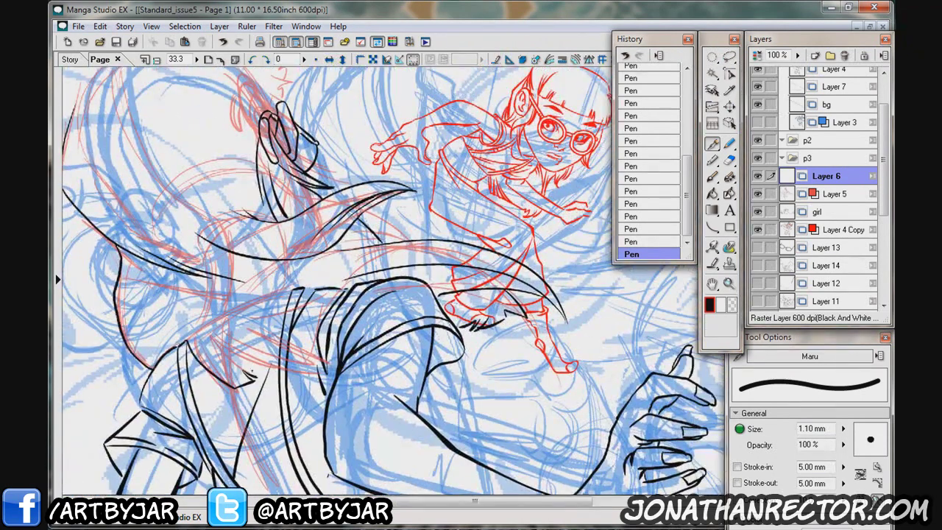
drag(258, 355, 241, 376)
drag(332, 350, 241, 368)
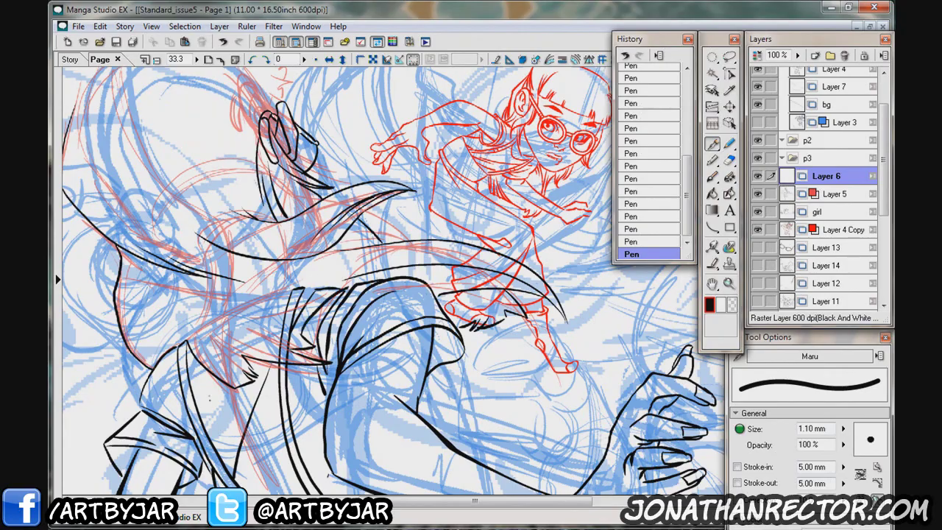
scroll(390, 283, up, 3)
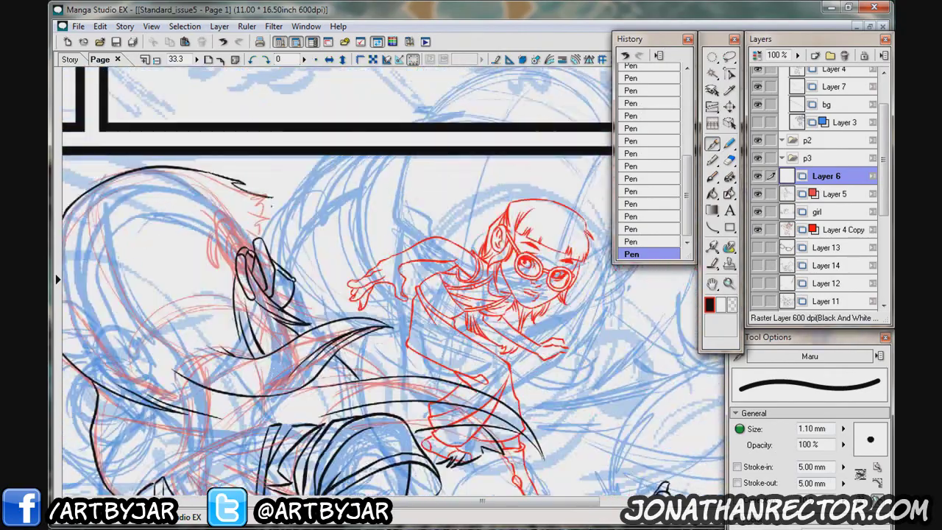
Delete the red rough sketch layer and erase the girl layer's clothing lines that overlap the scarf.
key(ctrl+Delete)
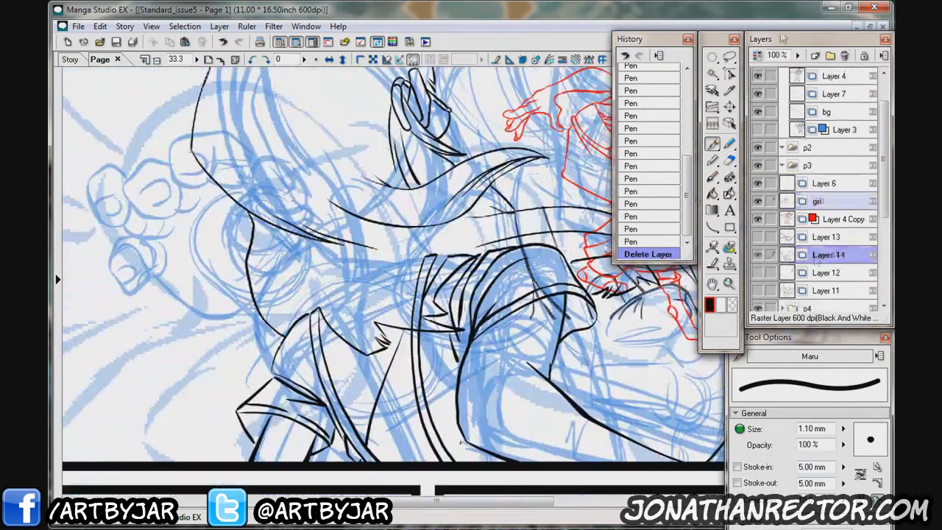
click(829, 255)
key(e)
click(758, 255)
click(819, 201)
mouse_move(368, 335)
mouse_down()
mouse_move(383, 277)
mouse_move(434, 258)
mouse_up()
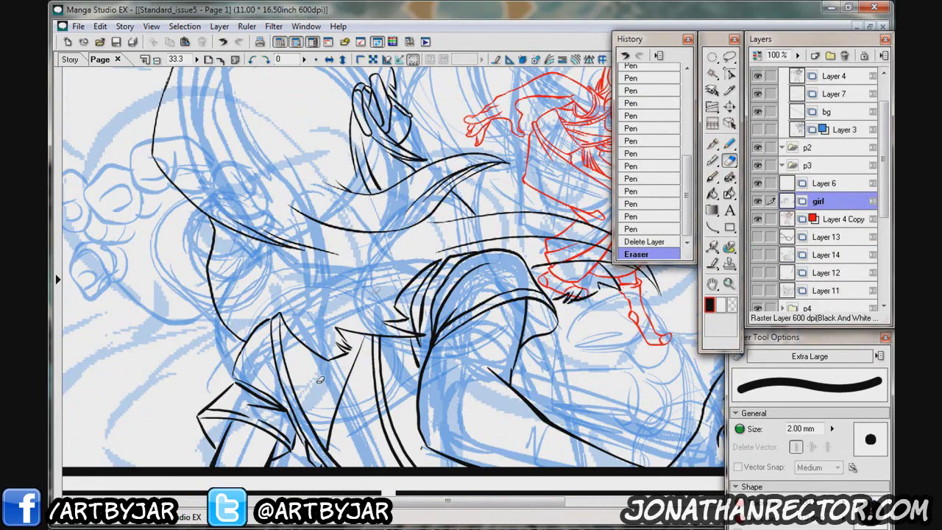
Ink the jagged fringe and the hair around the ear and crown on Layer 6.
click(826, 184)
drag(329, 213, 340, 224)
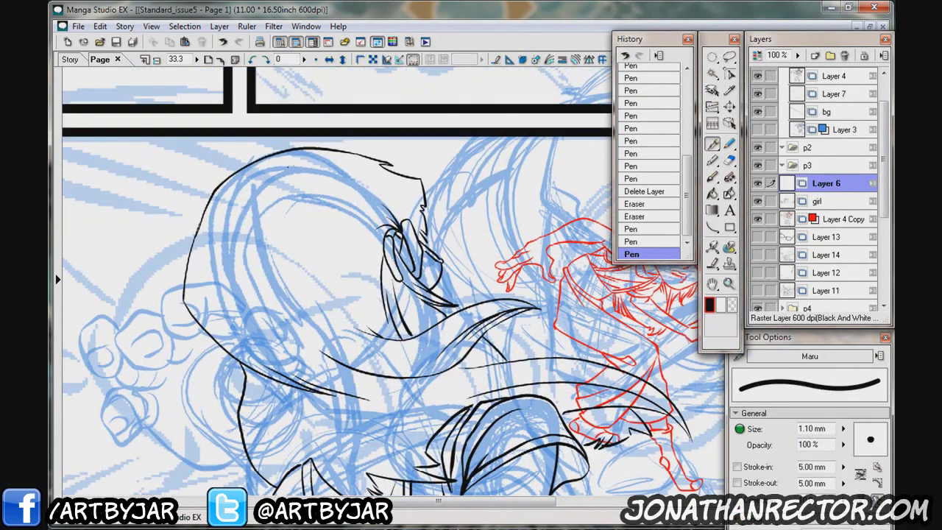
key(ctrl+z)
mouse_move(271, 294)
mouse_down()
mouse_move(313, 277)
mouse_move(393, 272)
mouse_up()
drag(274, 175, 311, 168)
Add strand lines along the lower hair edge and trailing scarf, and undo the last three strokes.
drag(471, 295, 170, 225)
drag(394, 219, 519, 274)
drag(434, 231, 536, 295)
drag(294, 257, 471, 291)
key(ctrl+z)
key(ctrl+z)
key(ctrl+z)
Ink fold lines in the scarf across the girl's back and toward the raised shoulder.
drag(318, 316, 291, 362)
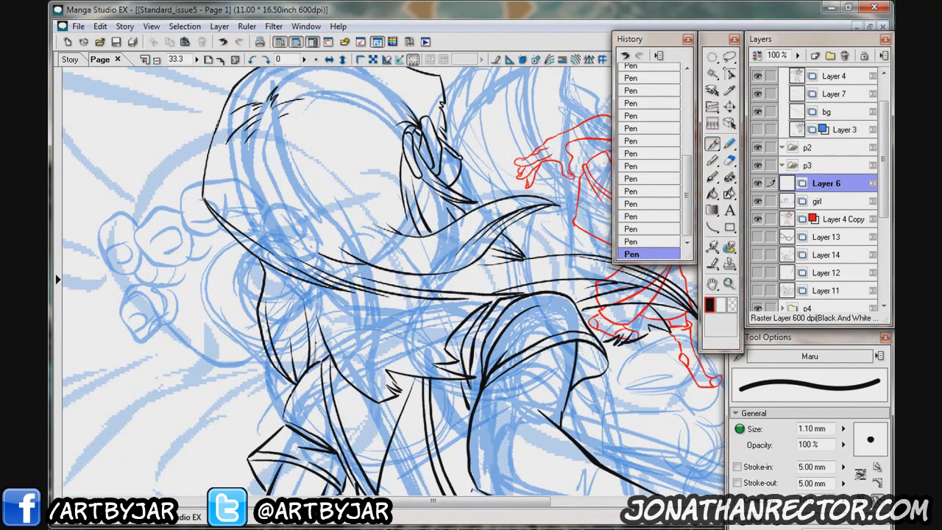
drag(300, 277, 279, 263)
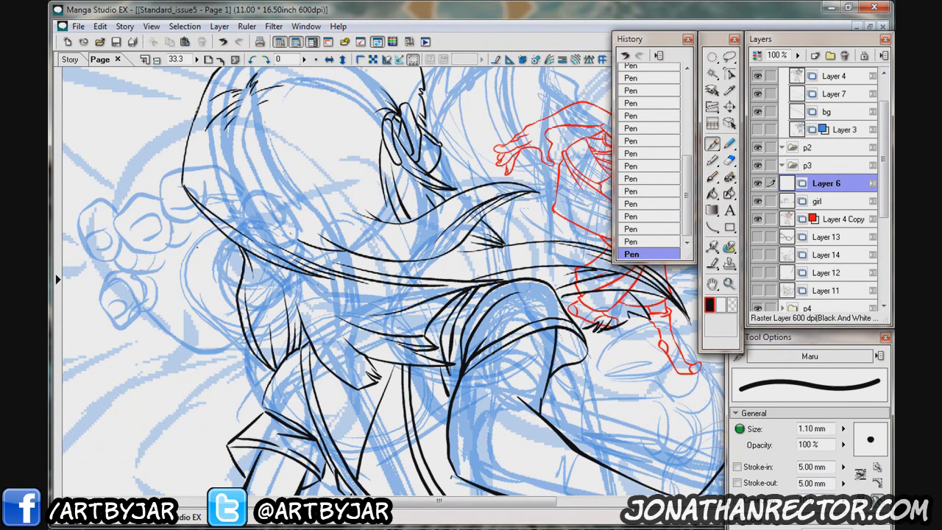
drag(354, 280, 295, 301)
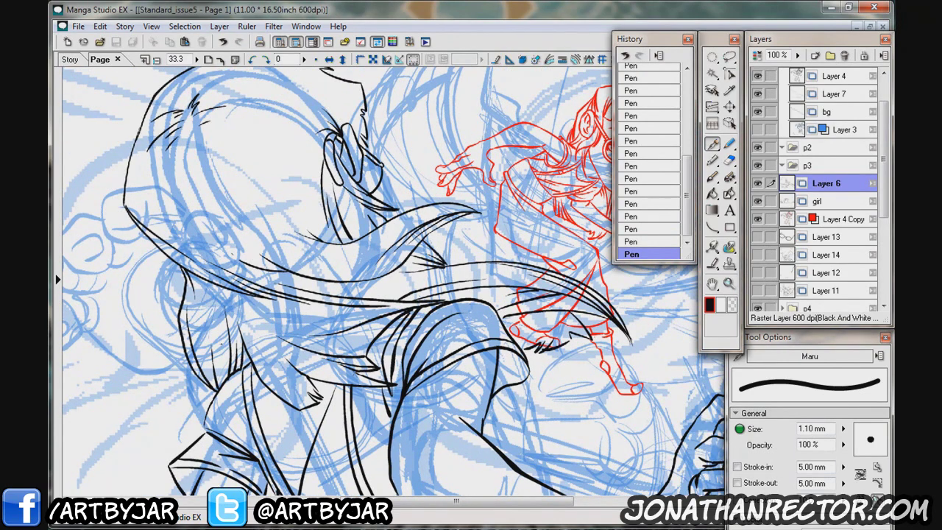
Delete the red sketch copy and group the third panel's layers into girl and man folders, adding a layer named cont to the girl folder.
key(ctrl+minus)
ctrl+click(593, 302)
key(ctrl+Delete)
drag(593, 302, 740, 214)
click(824, 201)
click(831, 56)
text(man)
key(Return)
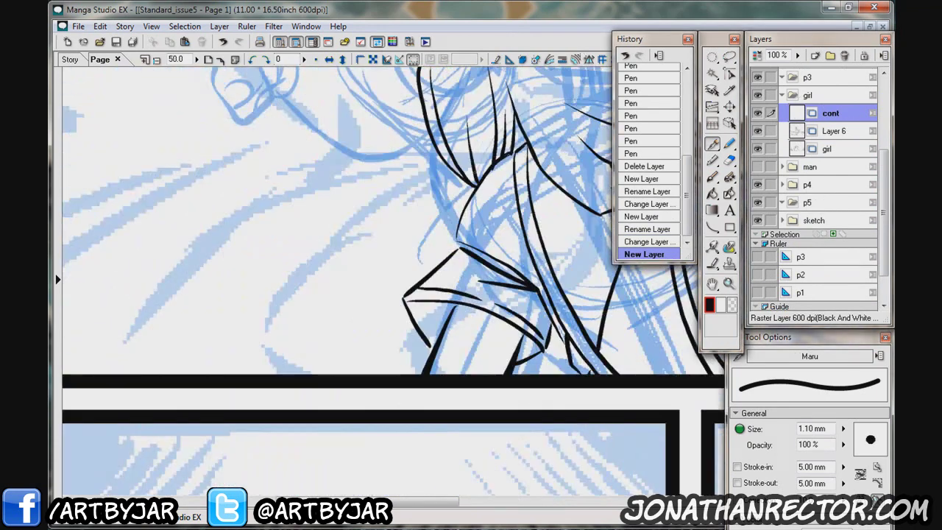
Ink a thicker contour on the cont layer around the girl's back, garment hem and rear edge of the hair.
mouse_move(498, 163)
mouse_down()
mouse_move(453, 249)
mouse_move(401, 298)
mouse_up()
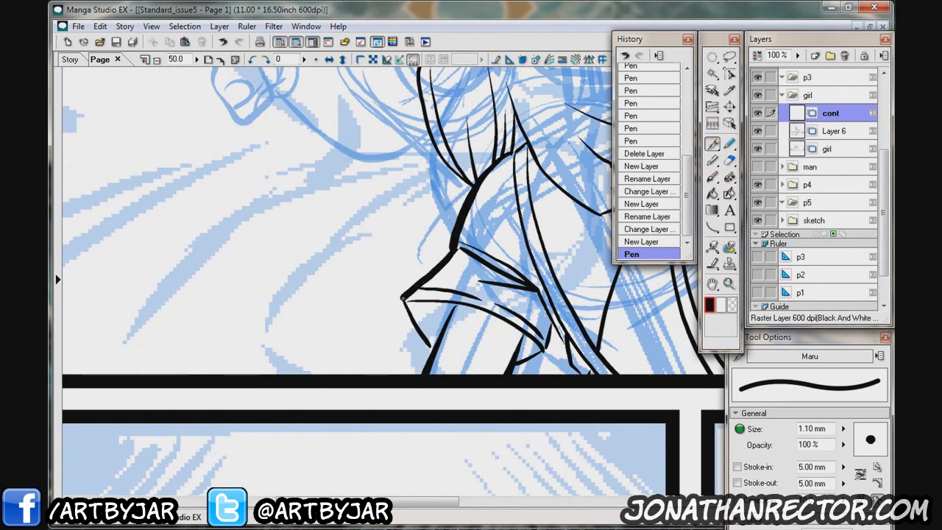
mouse_move(555, 324)
mouse_down()
mouse_move(517, 365)
mouse_move(583, 374)
mouse_up()
scroll(390, 280, up, 5)
drag(401, 187, 386, 340)
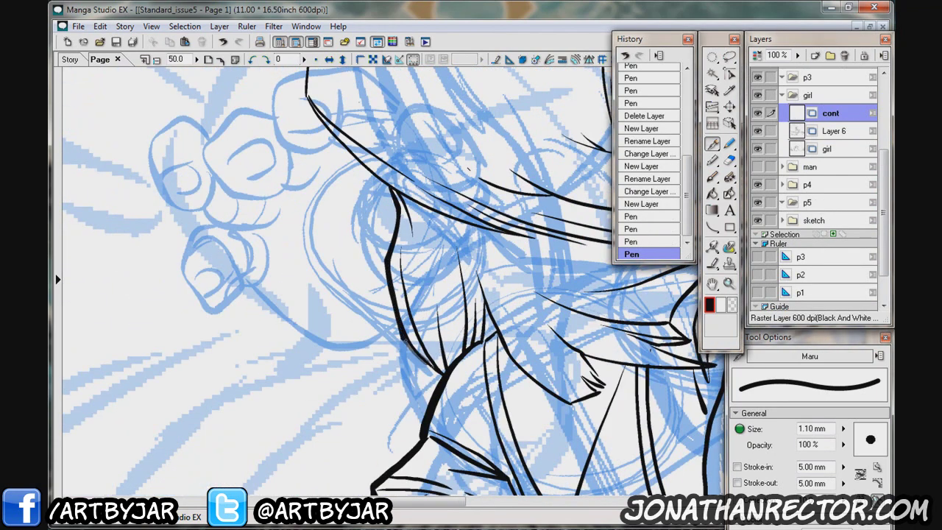
scroll(390, 280, up, 3)
drag(357, 134, 319, 335)
Ink the heavier contour along the girl's crown, fringe, face profile and chin on the cont layer.
scroll(390, 280, up, 3)
mouse_move(324, 182)
mouse_down()
mouse_move(438, 209)
mouse_move(483, 269)
mouse_move(480, 313)
mouse_up()
scroll(391, 280, down, 3)
drag(473, 275, 446, 297)
scroll(390, 280, down, 2)
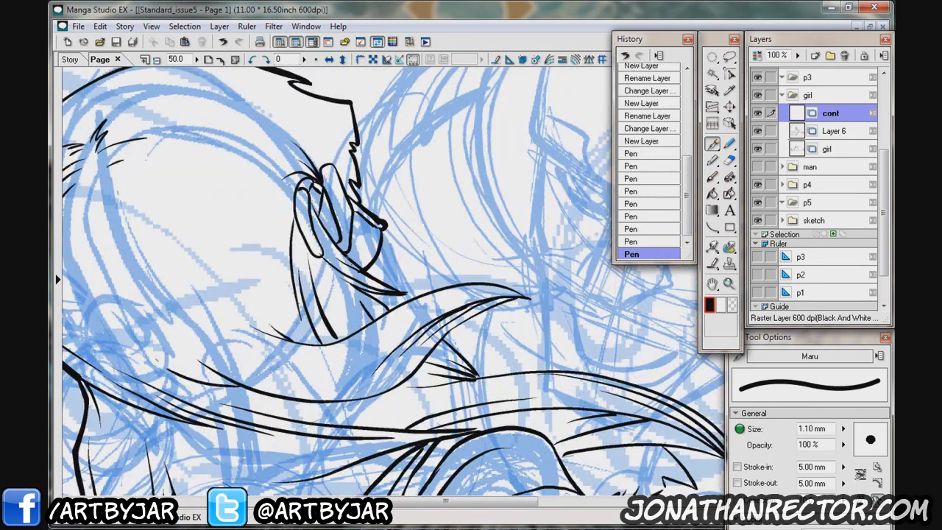
drag(306, 258, 313, 280)
drag(147, 354, 157, 362)
drag(63, 311, 65, 328)
drag(352, 312, 533, 284)
drag(442, 341, 521, 299)
Outline the trailing scarf tips, raised shoulder and sleeve edge with heavier contour lines.
scroll(390, 280, down, 3)
drag(360, 298, 559, 309)
scroll(390, 280, down, 3)
drag(483, 290, 577, 340)
scroll(390, 280, down, 3)
drag(398, 200, 390, 331)
scroll(390, 279, down, 3)
drag(373, 278, 360, 323)
Erase excess arm lines on the girl layer and ink the heavy elbow and forearm contour on the cont layer.
click(828, 149)
key(e)
mouse_move(446, 134)
mouse_down()
mouse_move(361, 312)
mouse_move(468, 393)
mouse_up()
click(830, 112)
key(p)
scroll(390, 280, down, 3)
scroll(390, 280, down, 3)
scroll(390, 279, down, 3)
drag(253, 308, 312, 281)
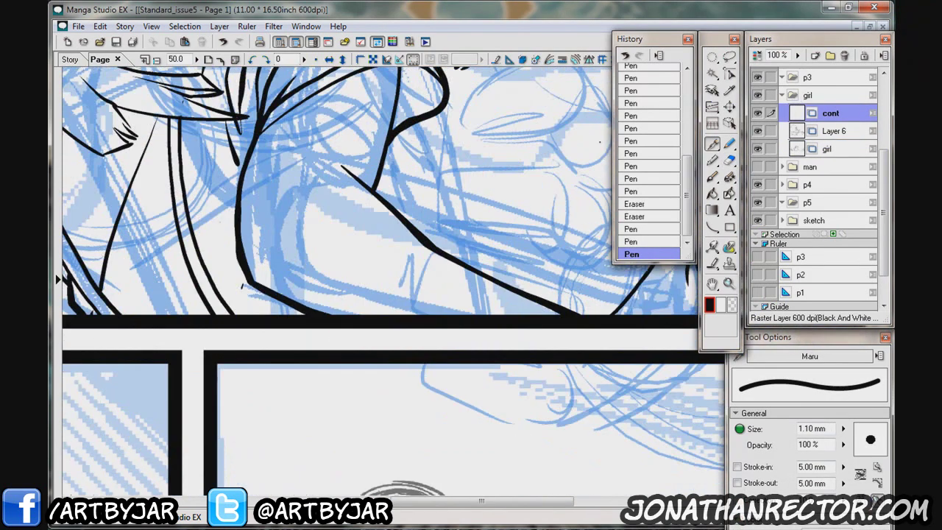
Clean up the girl's hand on the girl layer, erasing stray lines and inking the wrist, fingers and pointed nails.
click(827, 149)
key(e)
scroll(390, 280, down, 3)
mouse_move(349, 353)
mouse_down()
mouse_move(321, 394)
mouse_move(471, 190)
mouse_up()
drag(469, 190, 510, 278)
drag(423, 281, 502, 324)
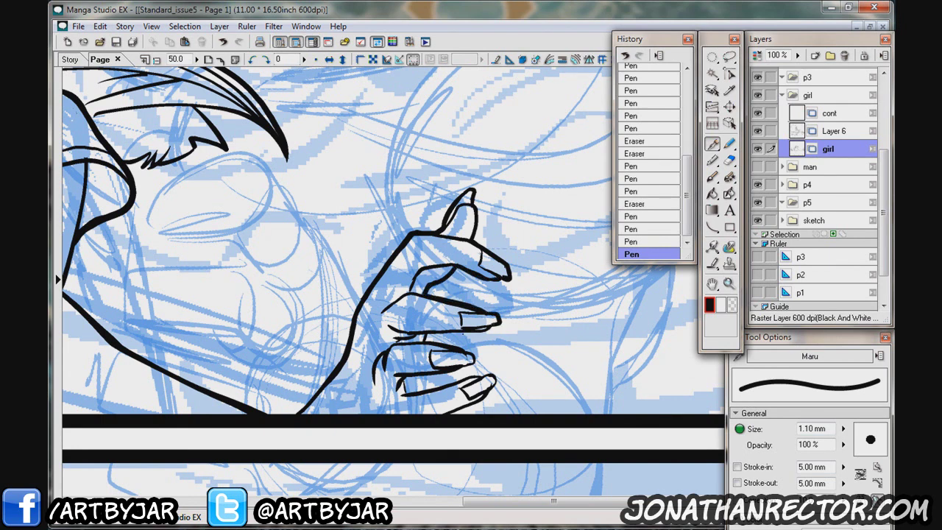
drag(443, 345, 493, 388)
key(e)
drag(483, 379, 492, 387)
Reposition the lassoed blue sketch of the man's outstretched hand slightly lower in the third panel.
key(ctrl+minus)
key(ctrl+minus)
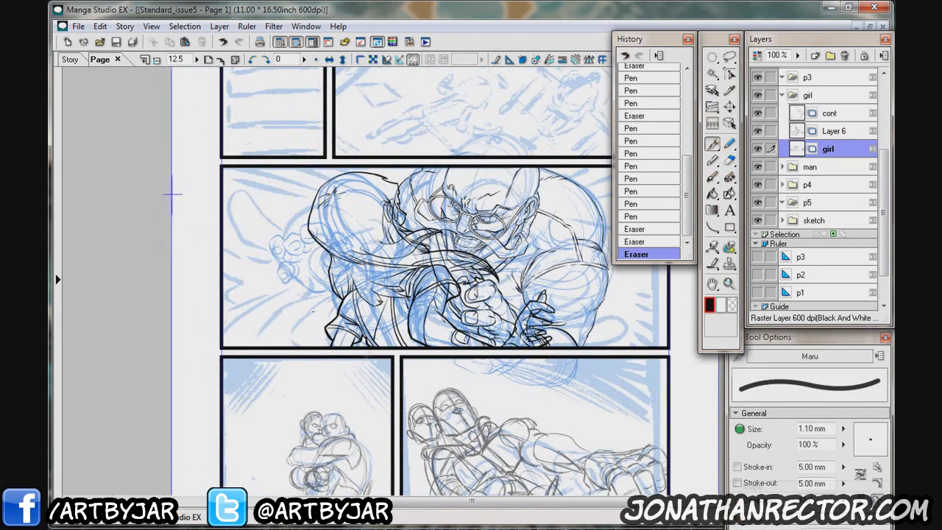
key(ctrl+plus)
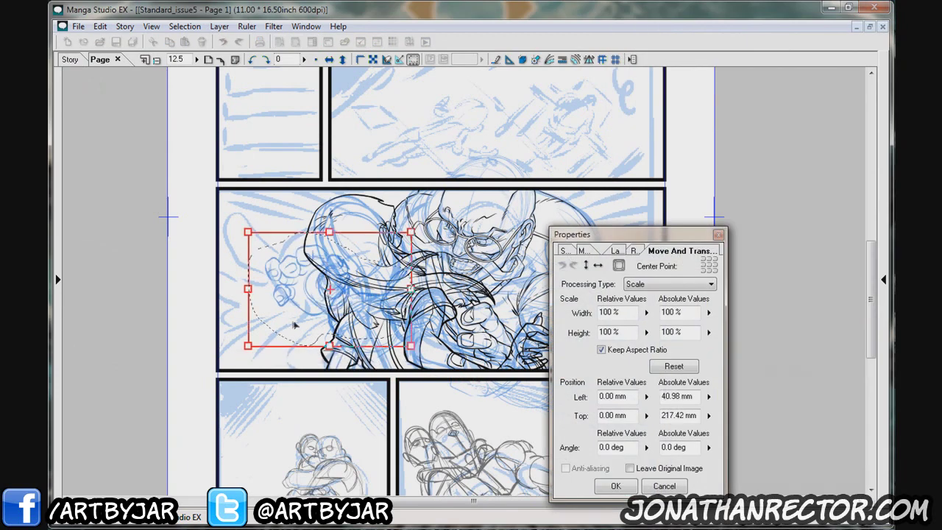
drag(295, 346, 299, 359)
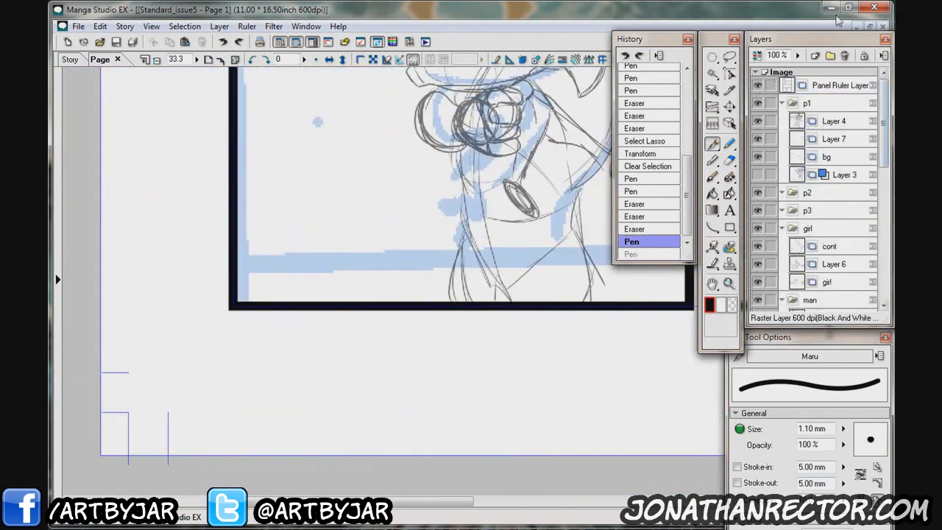
Handwrite the margin note ending in "THE LOOKOUT FOR" beneath the bottom panels on the Panel Ruler Layer.
mouse_move(243, 322)
mouse_down()
mouse_move(255, 336)
mouse_move(280, 336)
mouse_up()
mouse_move(284, 318)
mouse_down()
mouse_move(302, 337)
mouse_move(349, 336)
mouse_up()
drag(371, 320, 364, 334)
drag(515, 221, 403, 231)
drag(230, 330, 240, 343)
mouse_move(251, 330)
mouse_down()
mouse_move(263, 343)
mouse_move(281, 343)
mouse_up()
mouse_move(302, 330)
mouse_down()
mouse_move(336, 343)
mouse_move(391, 343)
mouse_up()
drag(515, 221, 436, 241)
drag(468, 352, 480, 352)
drag(481, 352, 489, 366)
drag(529, 352, 517, 365)
drag(540, 352, 540, 353)
drag(516, 221, 344, 221)
drag(379, 366, 392, 366)
drag(515, 220, 435, 221)
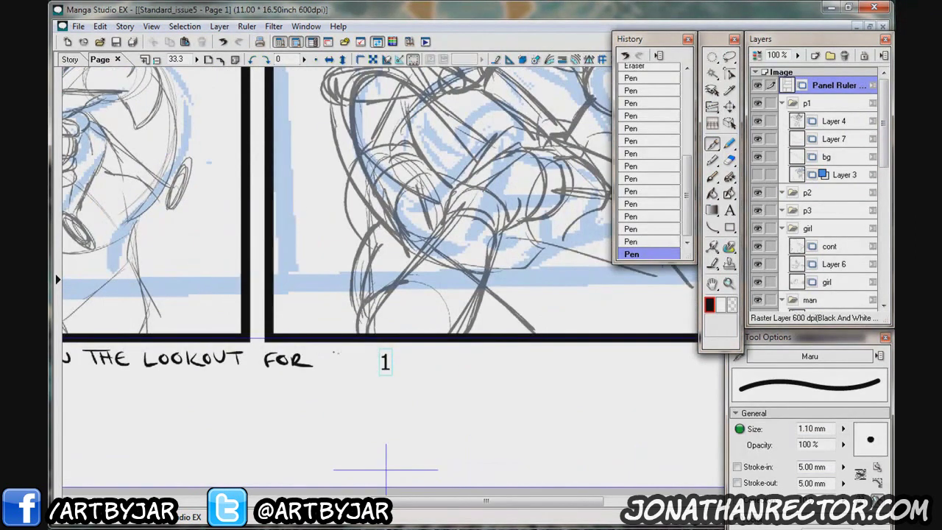
Continue the handwritten margin note with the character's name and "RING FINGERS.".
drag(446, 359, 457, 366)
drag(472, 351, 472, 365)
drag(479, 366, 488, 352)
drag(498, 352, 493, 366)
drag(516, 221, 420, 225)
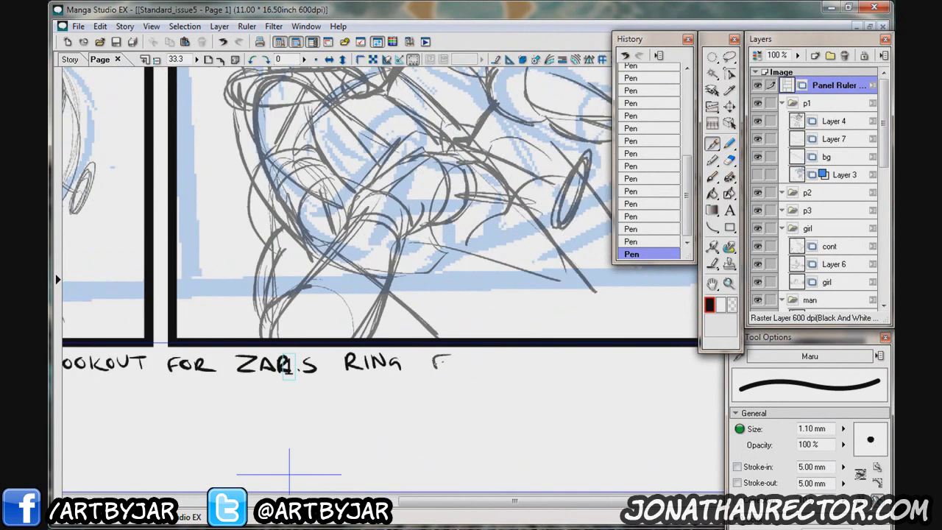
drag(502, 366, 513, 355)
drag(527, 355, 518, 368)
click(548, 368)
drag(515, 221, 375, 206)
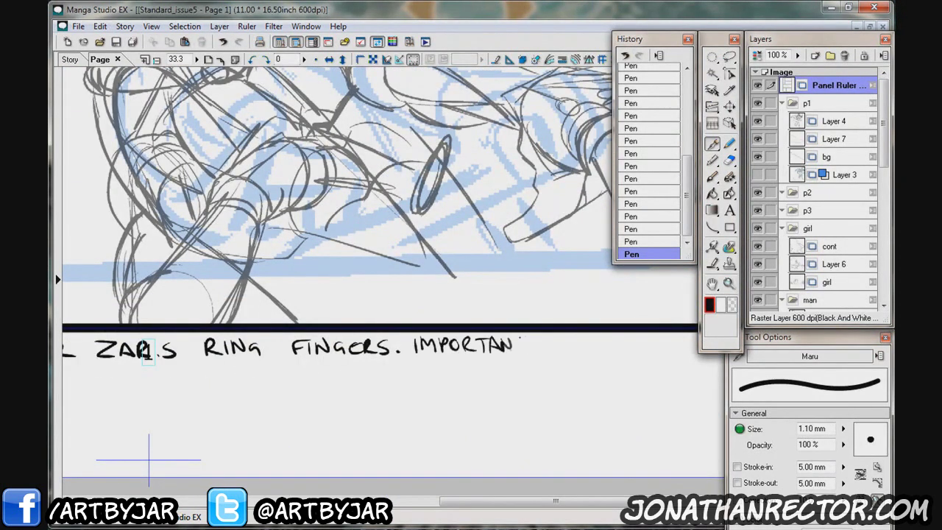
Finish the handwritten margin note with "IMPORTANT TO SHOW IT !!".
drag(504, 352, 511, 339)
drag(514, 340, 529, 340)
drag(521, 340, 521, 355)
drag(548, 340, 561, 340)
drag(554, 341, 555, 355)
drag(567, 342, 566, 343)
click(589, 349)
drag(516, 221, 346, 220)
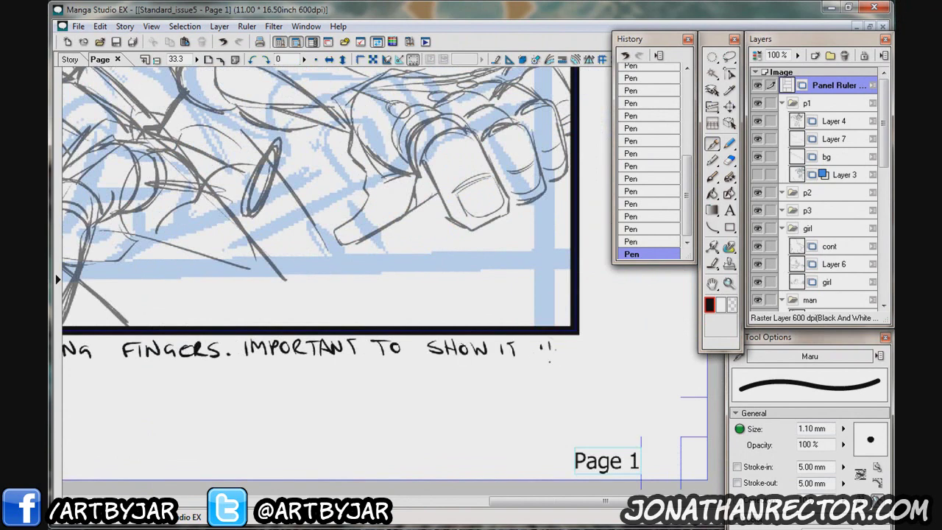
Ink the thumb outline and thumbnail of the man's outstretched hand on Layer 13 in the man folder.
scroll(317, 272, down, 3)
scroll(331, 272, up, 2)
scroll(810, 221, down, 3)
click(839, 193)
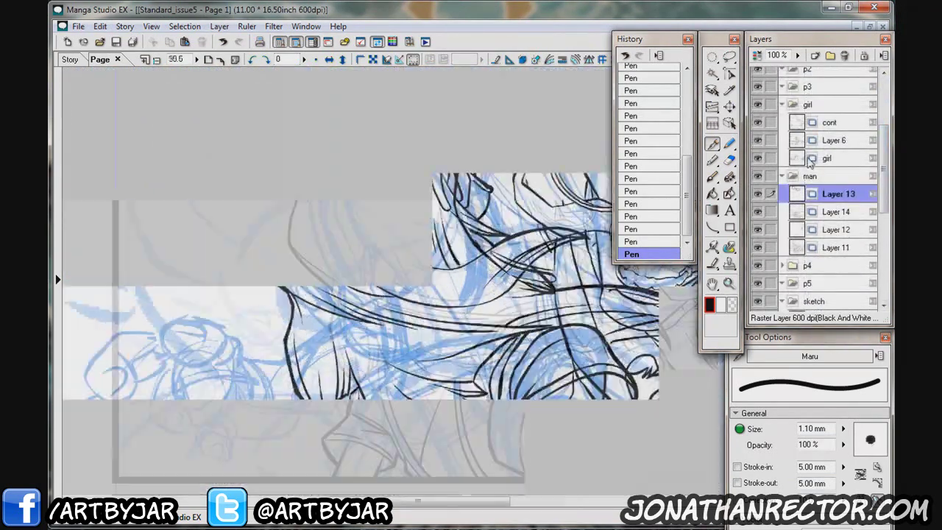
scroll(294, 331, up, 1)
mouse_move(446, 181)
mouse_down()
mouse_move(391, 151)
mouse_move(392, 213)
mouse_up()
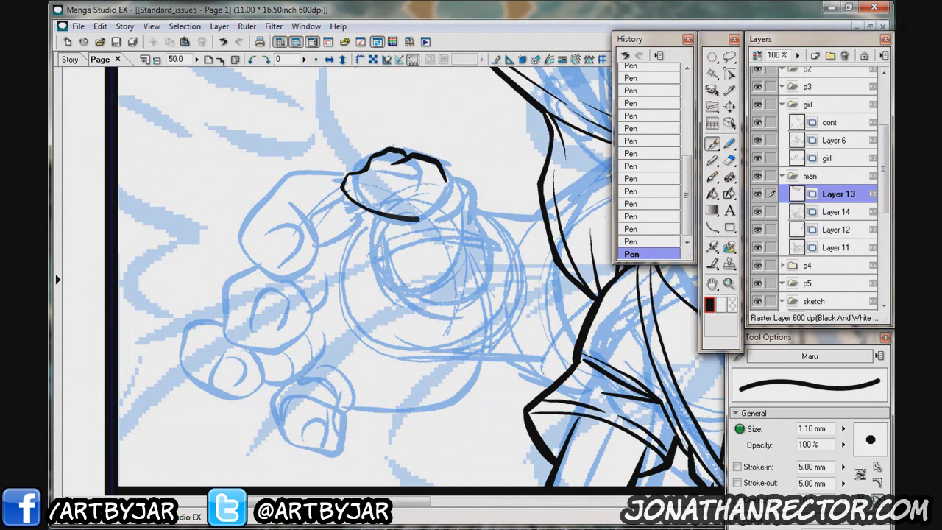
drag(368, 174, 411, 176)
drag(442, 294, 453, 321)
drag(471, 205, 508, 250)
mouse_move(397, 250)
mouse_down()
mouse_move(483, 265)
mouse_move(417, 332)
mouse_up()
Ink the fingers, fingernails and palm creases of the man's outstretched hand, and undo the last stroke.
drag(456, 254, 479, 342)
drag(457, 295, 495, 274)
mouse_move(353, 179)
mouse_down()
mouse_move(394, 184)
mouse_move(328, 303)
mouse_move(335, 197)
mouse_up()
drag(441, 294, 507, 254)
mouse_move(368, 232)
mouse_down()
mouse_move(341, 266)
mouse_move(429, 262)
mouse_move(434, 293)
mouse_up()
drag(314, 338, 396, 324)
mouse_move(441, 299)
mouse_down()
mouse_move(401, 345)
mouse_move(463, 420)
mouse_move(434, 360)
mouse_move(393, 367)
mouse_up()
mouse_move(553, 283)
mouse_down()
mouse_move(515, 348)
mouse_move(525, 337)
mouse_up()
drag(405, 231, 413, 335)
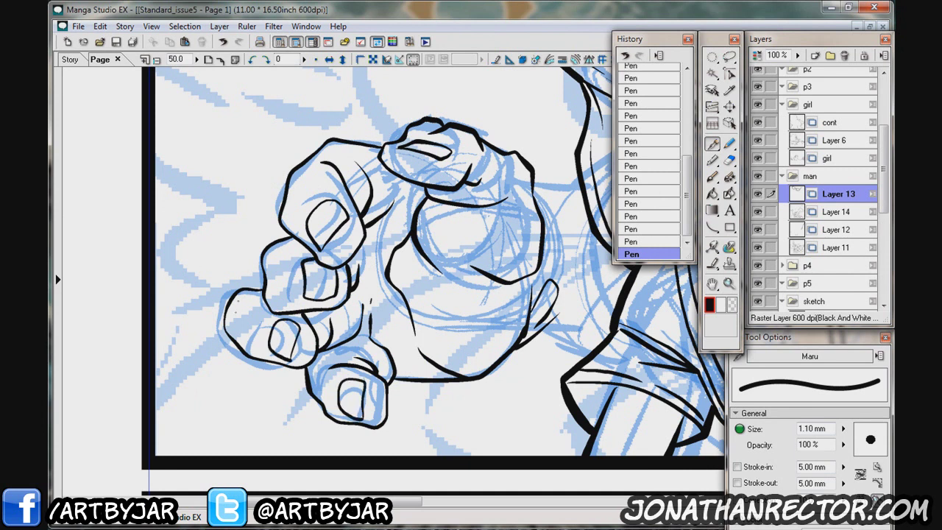
key(ctrl+z)
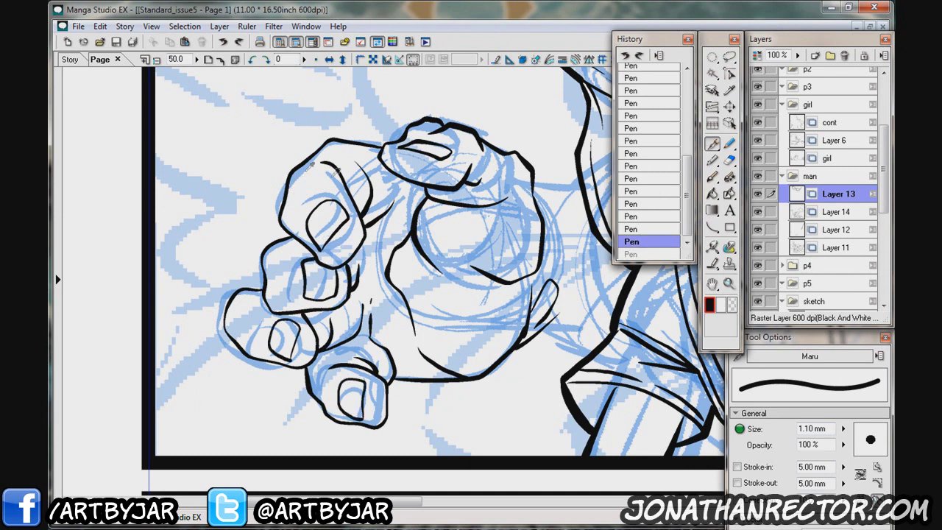
Ink the man's wrist and cuff behind the hand, with short fold lines in the sleeve.
scroll(455, 129, down, 1)
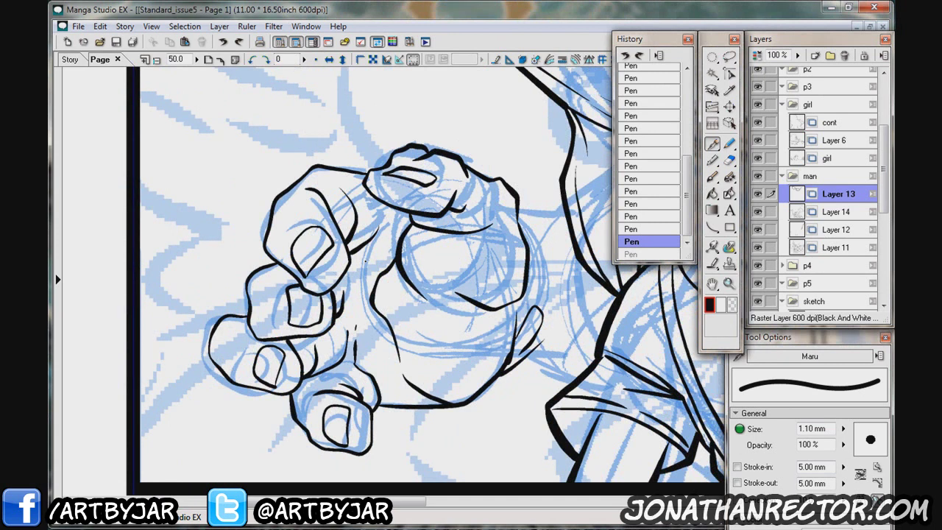
drag(413, 280, 367, 290)
drag(520, 309, 469, 378)
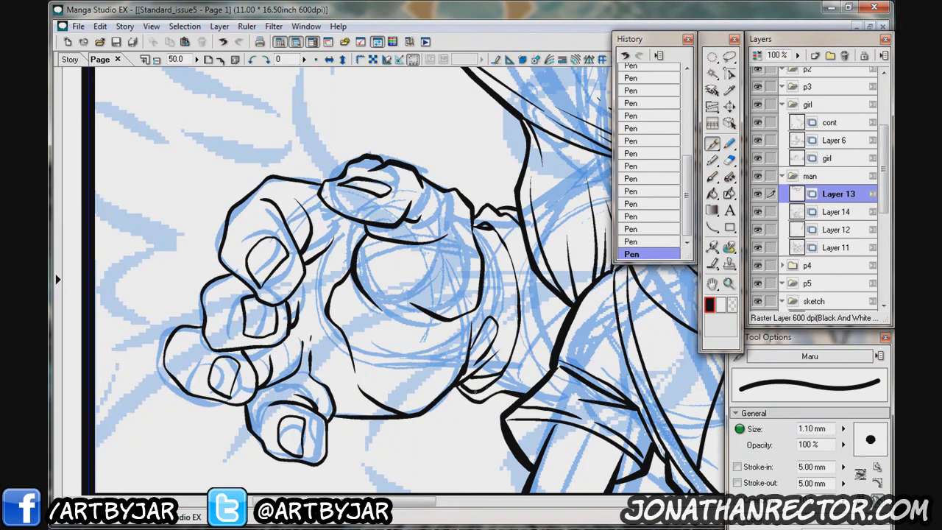
click(839, 211)
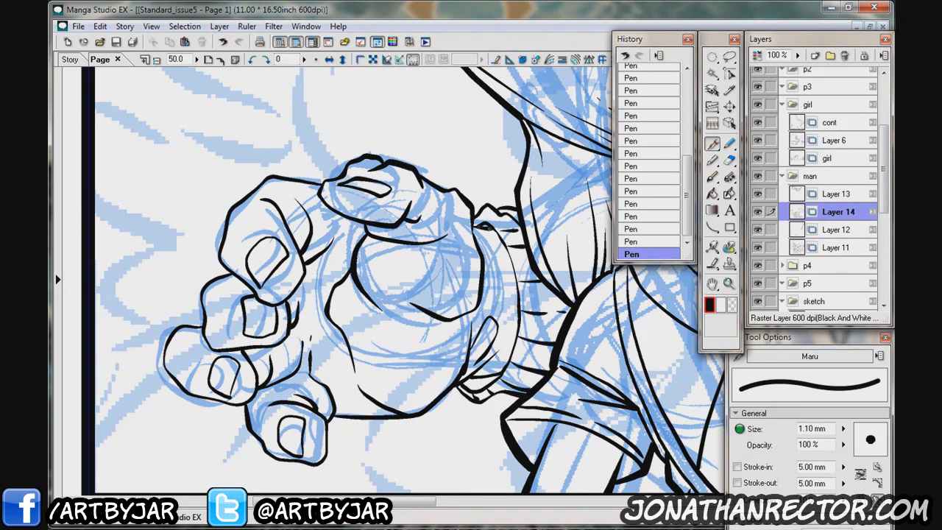
Erase the overlapping lines around the cuff of the outstretched arm on Layer 13.
click(838, 193)
key(e)
click(491, 228)
key(ctrl+minus)
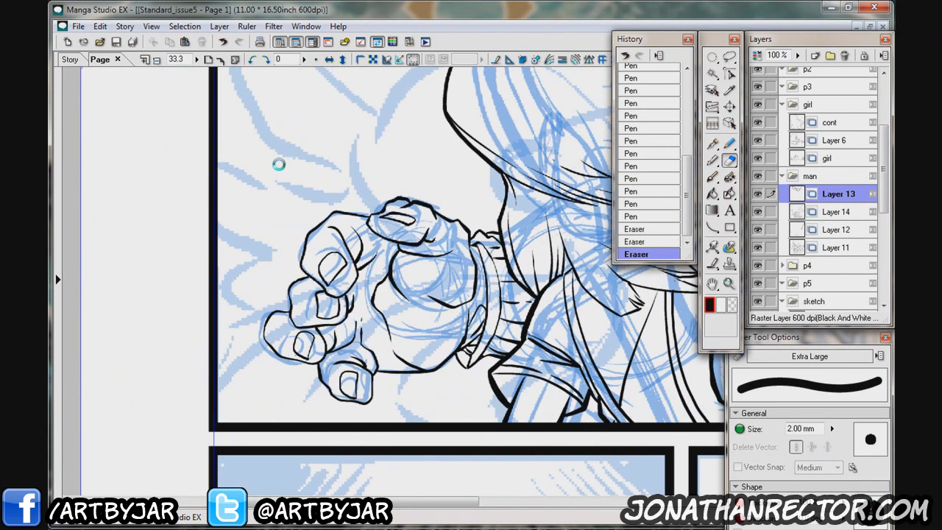
key(ctrl+minus)
Erase the man's lines that run through the girl's scarf, back and sleeve on Layer 14.
key(p)
key(ctrl+plus)
drag(361, 317, 361, 404)
click(763, 215)
key(e)
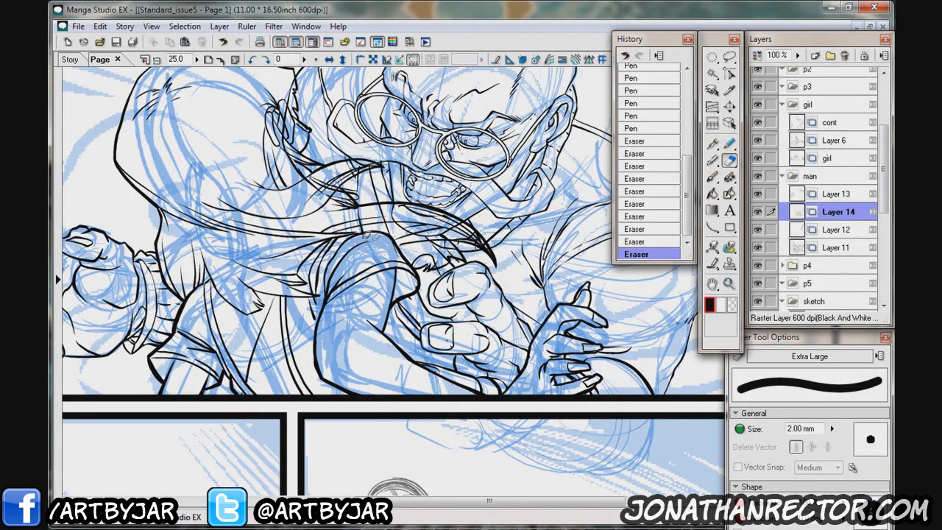
key(ctrl+plus)
key(ctrl+plus)
key(ctrl+minus)
drag(400, 288, 315, 412)
drag(245, 145, 266, 258)
drag(209, 340, 272, 274)
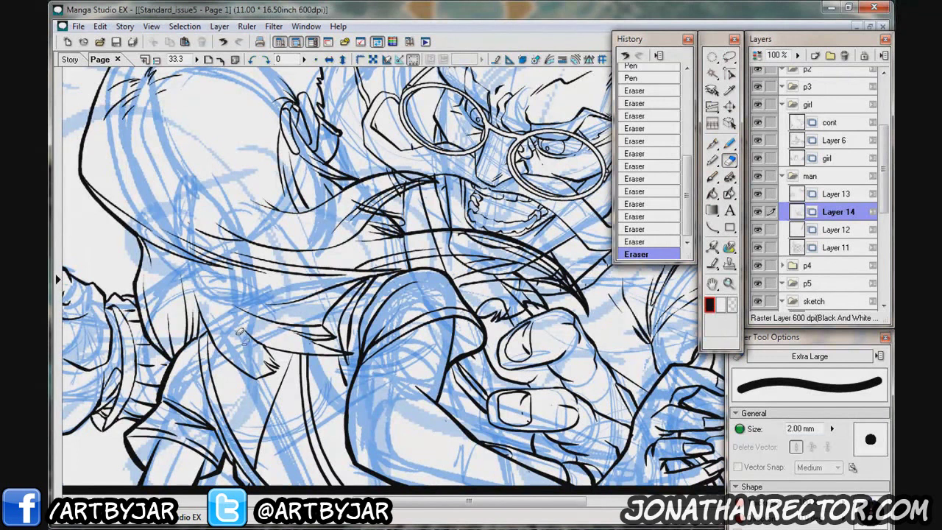
With the man folder hidden and Layer 6 and the girl layer tinted blue, complete the girl's outer contour and hand on the cont layer.
click(758, 176)
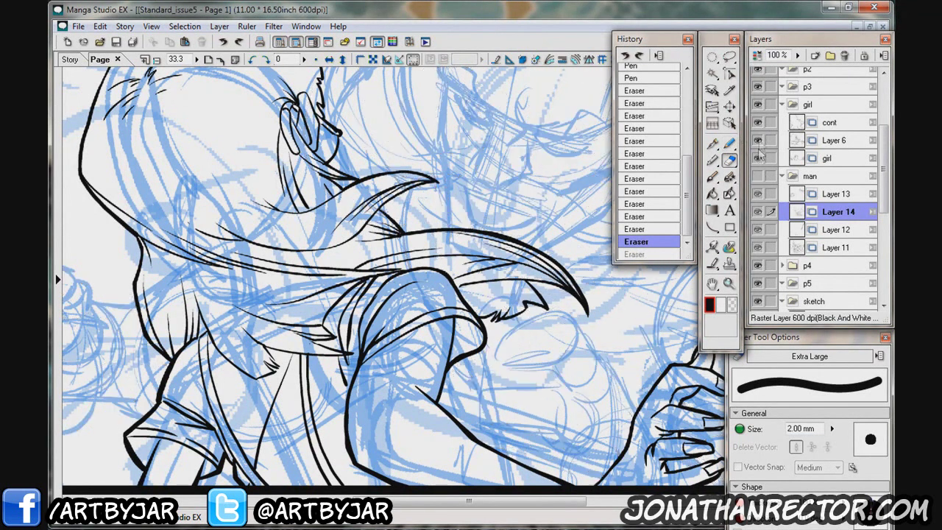
key(p)
click(839, 139)
click(829, 123)
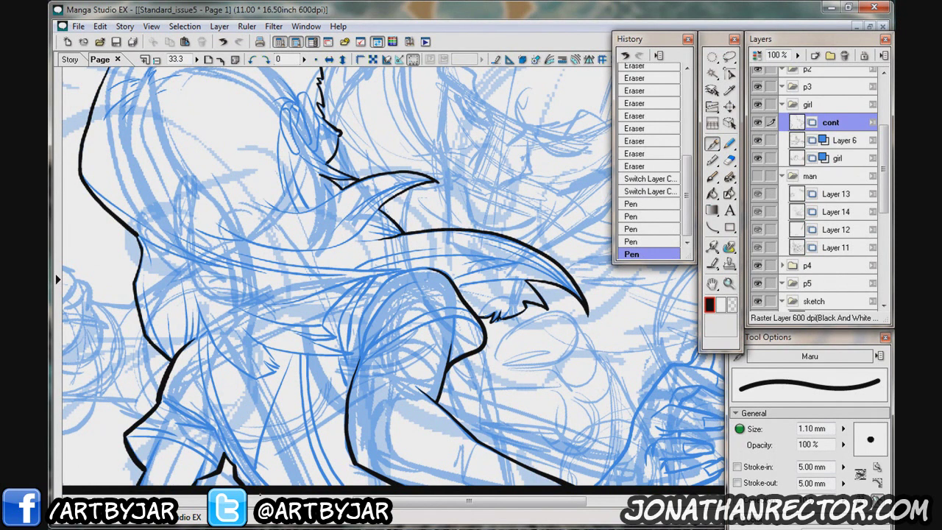
scroll(393, 276, down, 5)
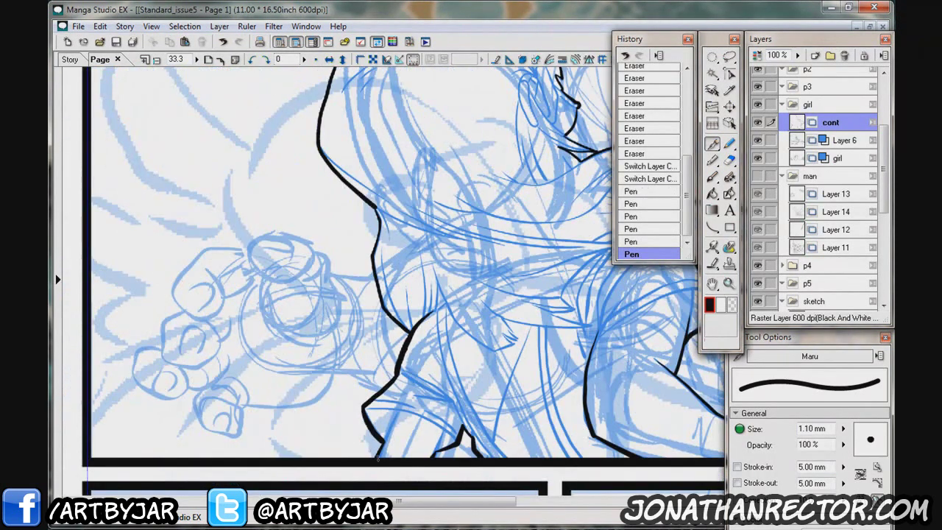
scroll(430, 460, down, 3)
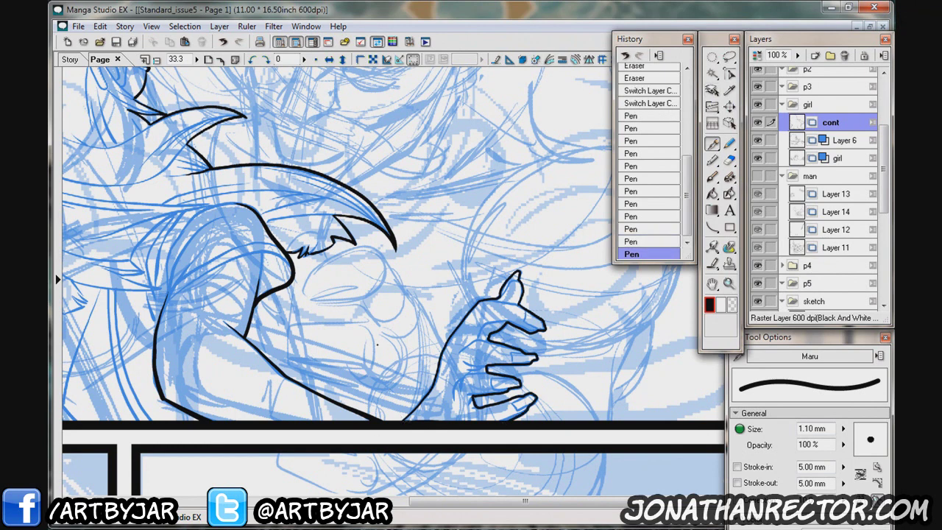
Restore Layer 6 and the girl layer to black, hide the panel borders and sketch, and test-select the contour's interior.
key(w)
drag(378, 346, 587, 362)
ctrl+click(595, 217)
ctrl+click(595, 216)
click(238, 343)
scroll(243, 383, right, 3)
click(375, 461)
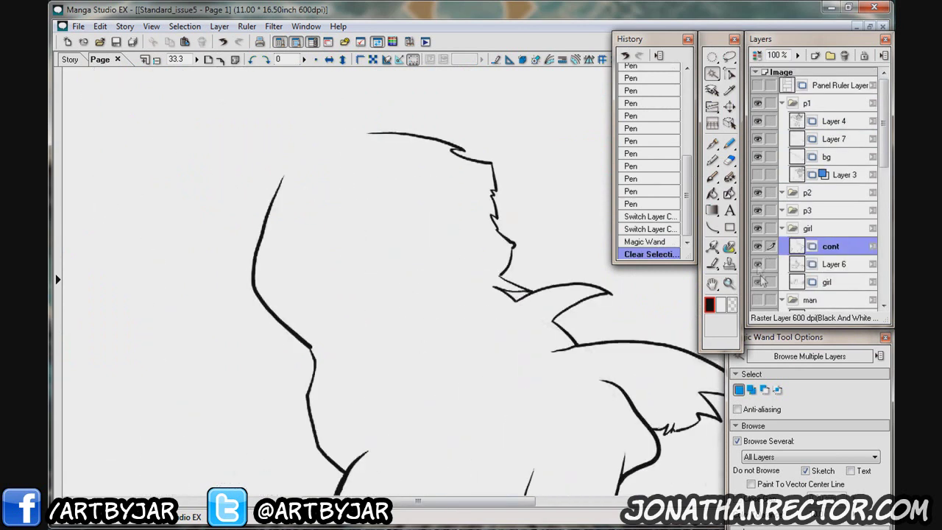
Hide Layer 6 and the girl layer, and close the contour gap at the back of the crown.
drag(758, 264, 757, 282)
key(p)
drag(501, 276, 527, 296)
drag(758, 264, 757, 282)
Test the head contour with the Magic Wand, clear the selection and close the small gap at the crown's peak.
key(w)
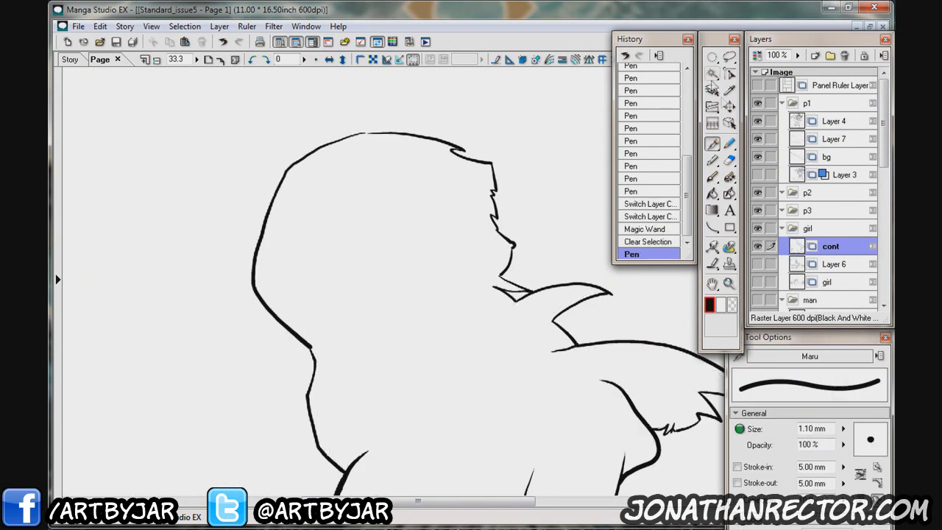
click(336, 322)
key(ctrl+d)
key(p)
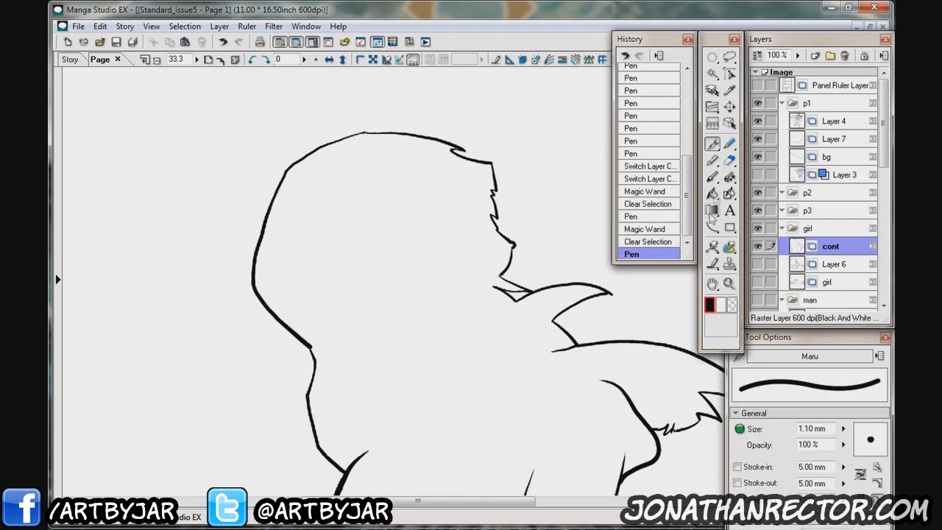
Check the girl's contour for remaining gaps with a Magic Wand selection, and clear the selection.
key(w)
click(331, 298)
drag(420, 400, 221, 410)
key(ctrl+d)
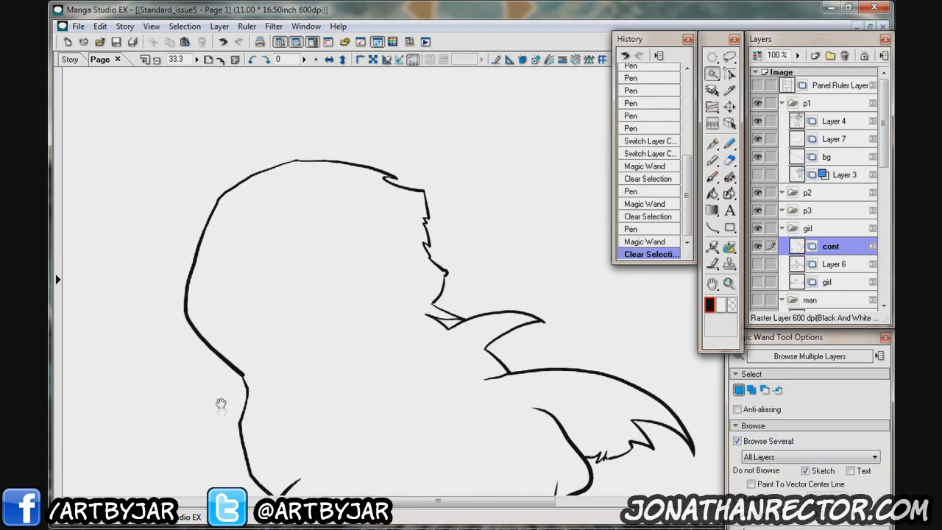
Close the open lower edges of the girl's body and hand contours with pen lines.
key(ctrl+alt+0)
key(p)
mouse_move(407, 267)
mouse_down()
mouse_move(362, 372)
mouse_move(326, 177)
mouse_move(253, 346)
mouse_move(354, 398)
mouse_move(412, 458)
mouse_move(442, 368)
mouse_move(515, 488)
mouse_up()
key(ctrl+minus)
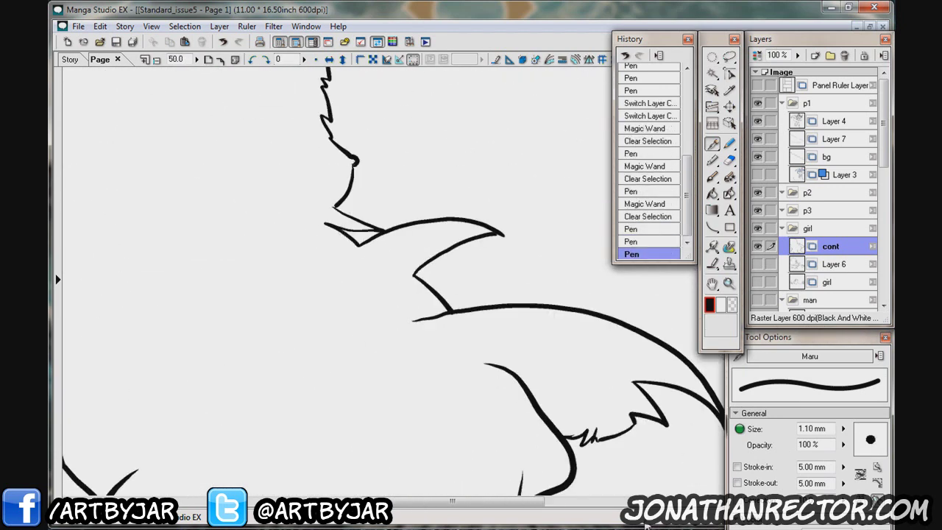
Select the interiors of the girl's body and hand contours and expand the selection by 0.10 mm.
key(w)
click(395, 276)
click(251, 355)
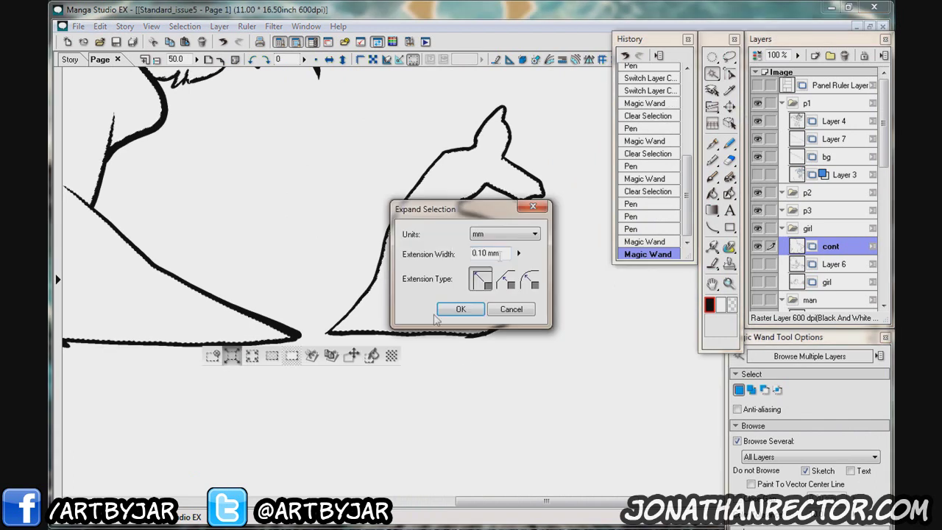
key(Return)
Create a black-and-white raster layer named FILL, fill the selection with white, deselect, and move it beneath the girl layer.
key(ctrl+shift+n)
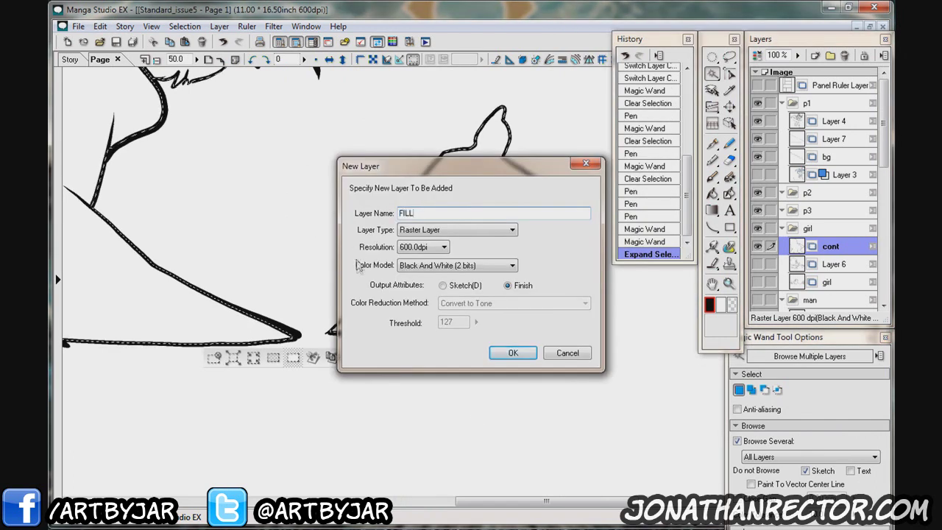
key(Return)
key(ctrl+u)
key(ctrl+d)
drag(830, 246, 834, 313)
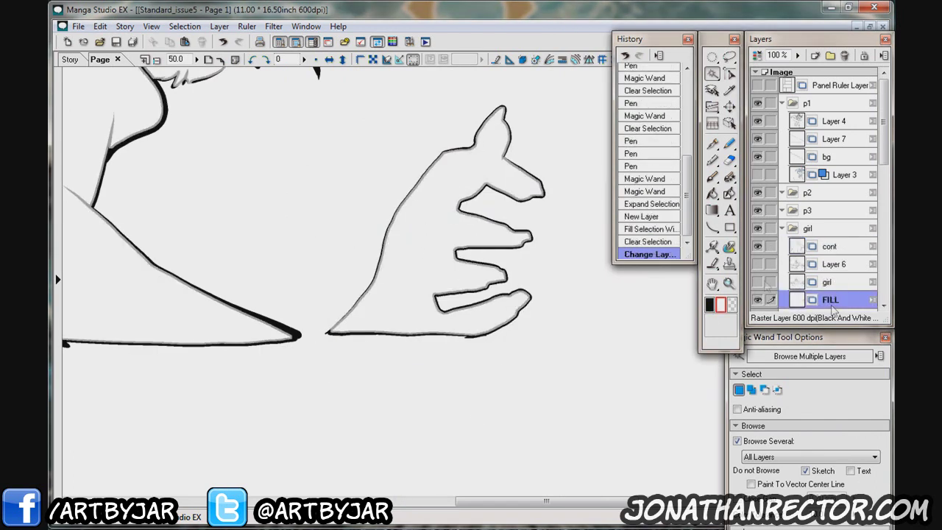
Lasso and transform the man's eye behind the glasses on Layer 12, and touch up the nearby linework with Eraser and Pen.
key(ctrl+minus)
key(ctrl+minus)
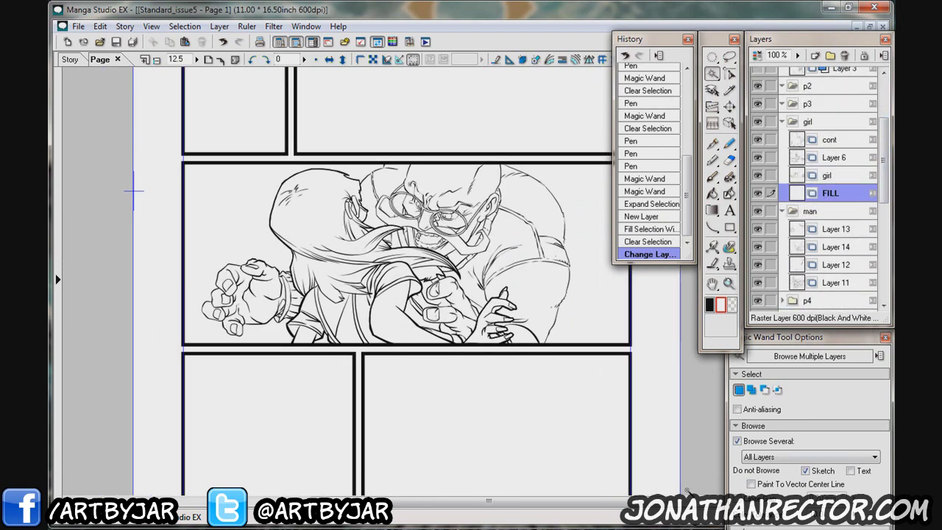
scroll(87, 325, up, 1)
scroll(87, 325, down, 1)
scroll(449, 243, up, 5)
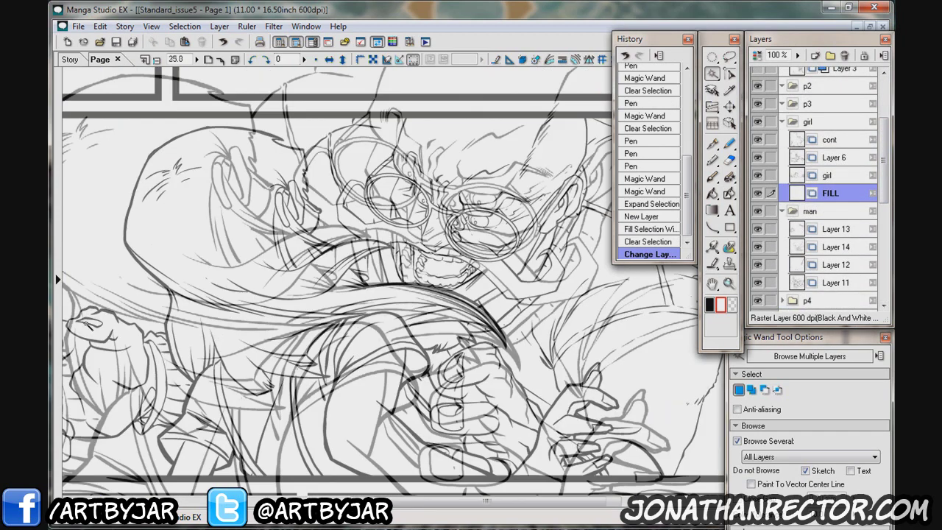
key(m)
drag(476, 263, 457, 283)
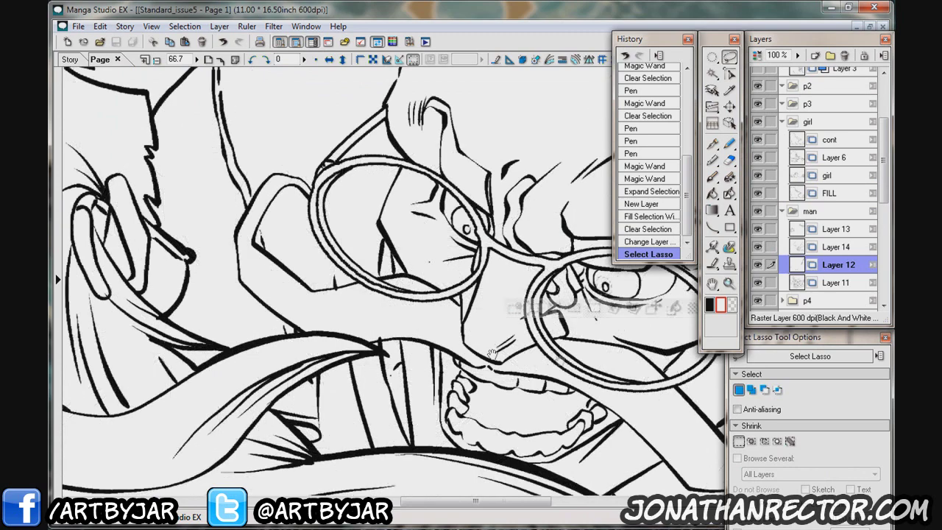
key(Tab)
key(ctrl+t)
key(Return)
key(Tab)
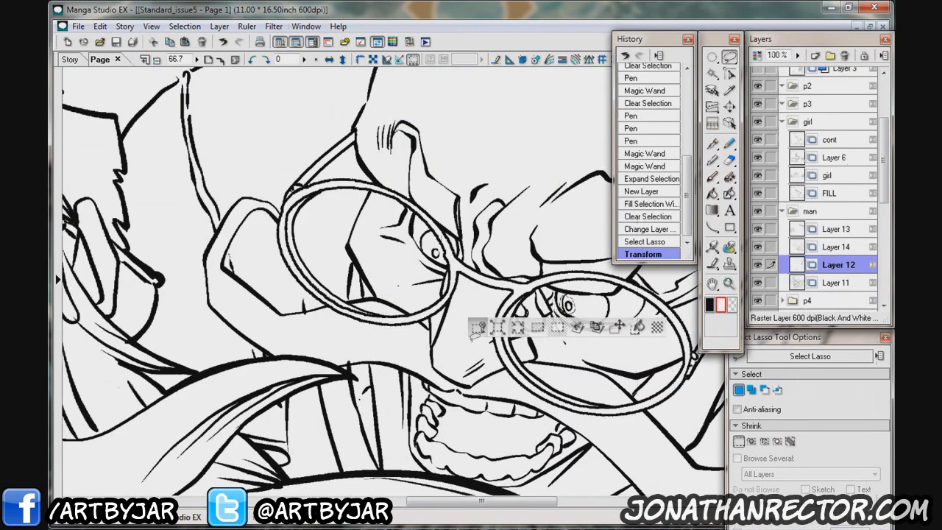
key(ctrl+d)
click(341, 211)
key(p)
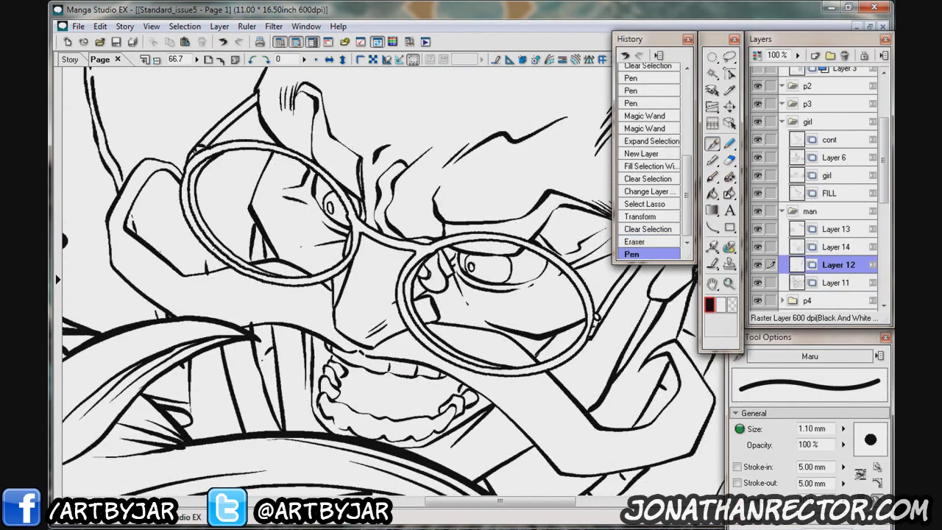
Add a black-and-white raster layer named cont above Layer 13 in the man folder.
key(ctrl+minus)
click(838, 229)
key(ctrl+shift+n)
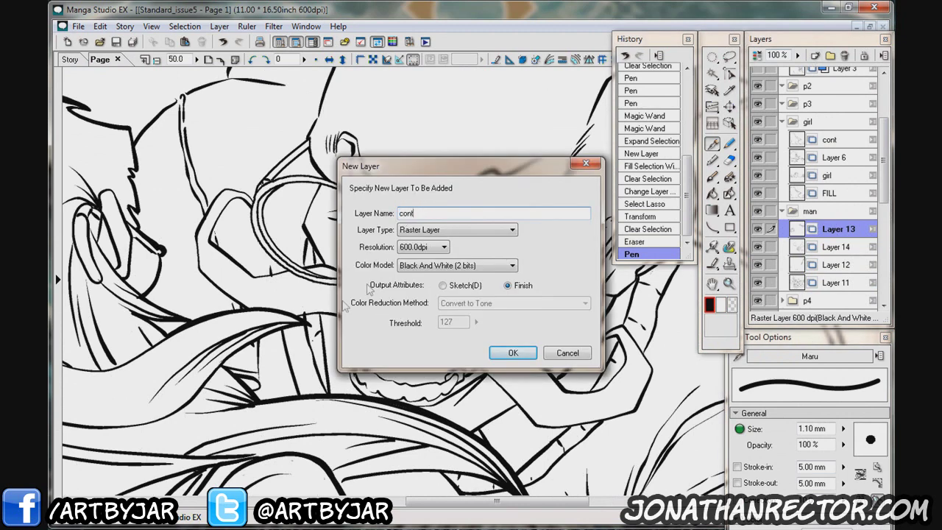
key(Return)
Thicken the outer contour of the man's glasses arm and adjoining lens rim with the 1.10 mm Maru pen.
key(ctrl+plus)
mouse_move(366, 206)
mouse_down()
mouse_move(335, 286)
mouse_move(336, 319)
mouse_up()
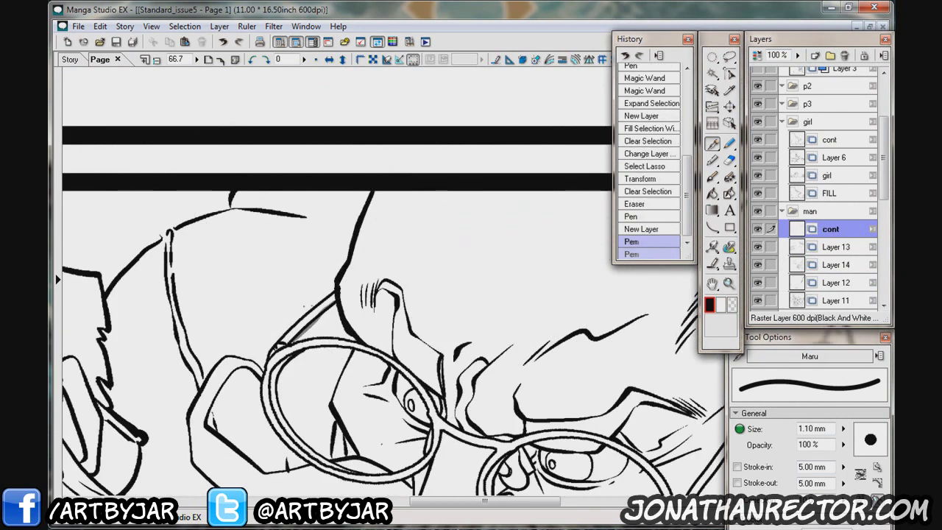
key(ctrl+z)
drag(429, 212, 365, 263)
drag(360, 262, 344, 197)
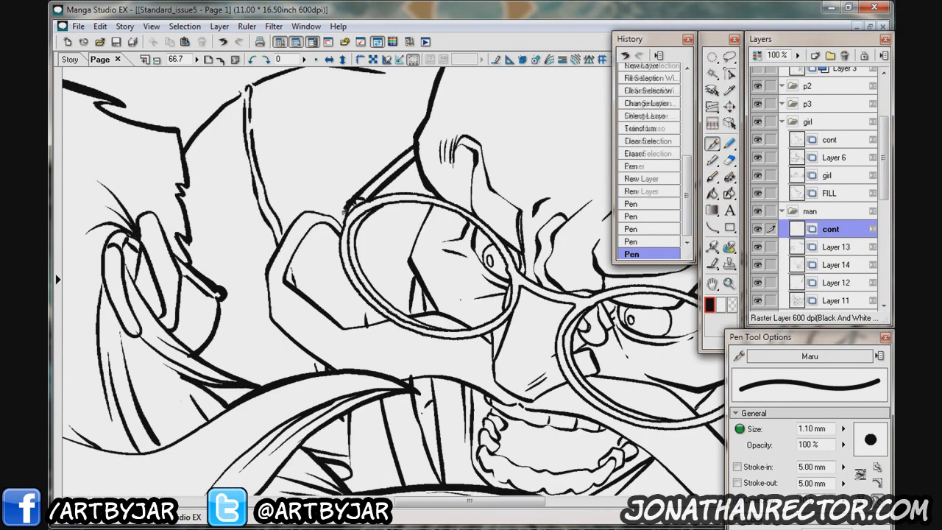
drag(560, 159, 611, 144)
drag(566, 166, 615, 155)
drag(442, 294, 387, 243)
drag(349, 198, 298, 257)
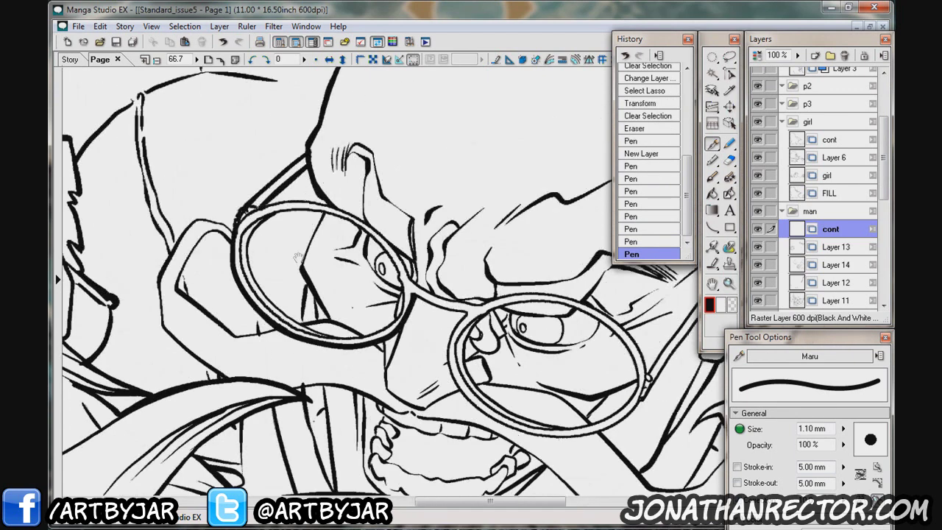
Continue the heavy pen contour around the man's figure and the fingers of his outstretched hand.
drag(421, 314, 254, 211)
drag(380, 329, 328, 395)
drag(426, 372, 477, 298)
drag(448, 346, 534, 222)
key(ctrl+z)
key(ctrl+y)
drag(442, 295, 324, 368)
mouse_move(61, 500)
mouse_down()
mouse_move(268, 215)
mouse_move(257, 294)
mouse_move(280, 464)
mouse_move(221, 368)
mouse_move(309, 279)
mouse_up()
drag(430, 210, 357, 217)
drag(330, 350, 122, 243)
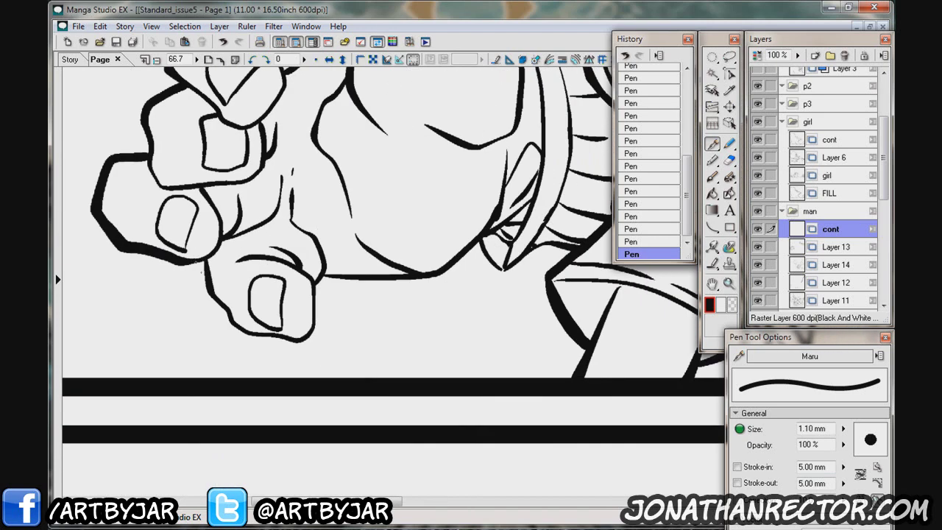
Ink the heavy outer contour along the fingers of the man's hand gripping the girl.
drag(310, 338, 370, 169)
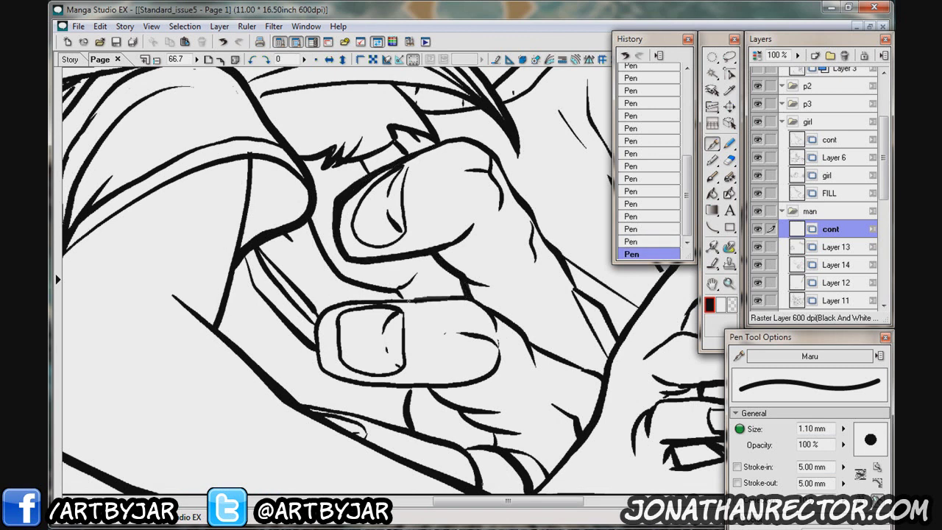
drag(368, 339, 280, 263)
drag(309, 221, 302, 339)
drag(368, 294, 295, 257)
Thicken the outer edge of the man's sleeve and upper arm to complete his contour.
drag(481, 289, 498, 242)
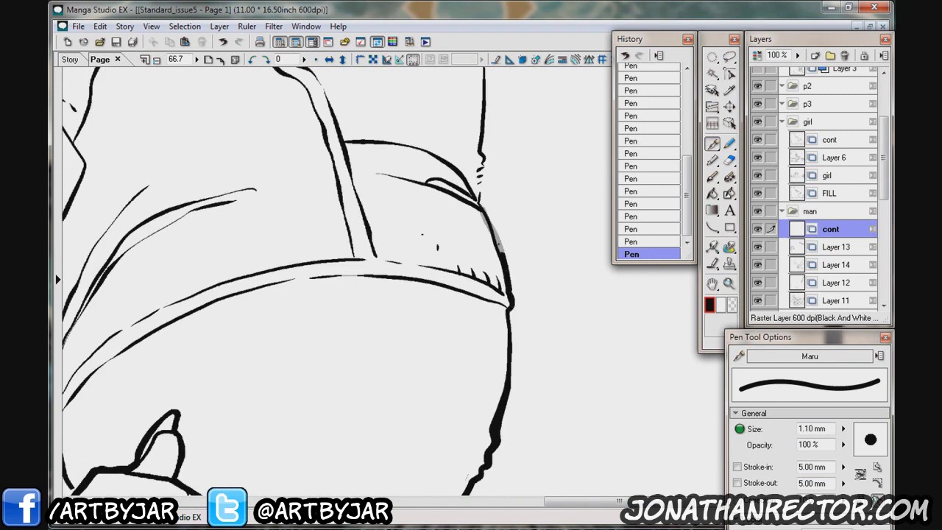
drag(462, 326, 363, 179)
key(ctrl+z)
drag(420, 288, 509, 416)
key(ctrl+y)
scroll(127, 193, down, 5)
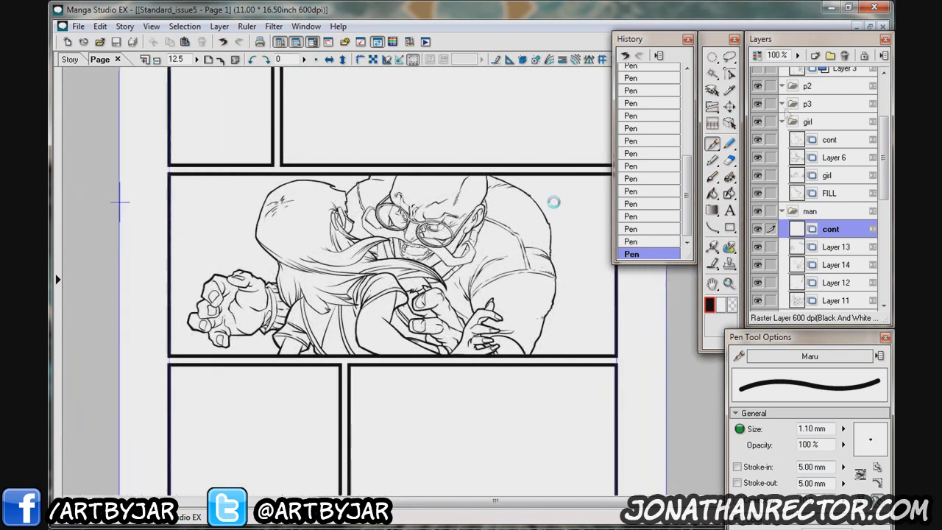
Create a layer folder named sfx above the girl folder in p3 and add a new raster layer inside it.
click(817, 57)
drag(792, 137, 794, 109)
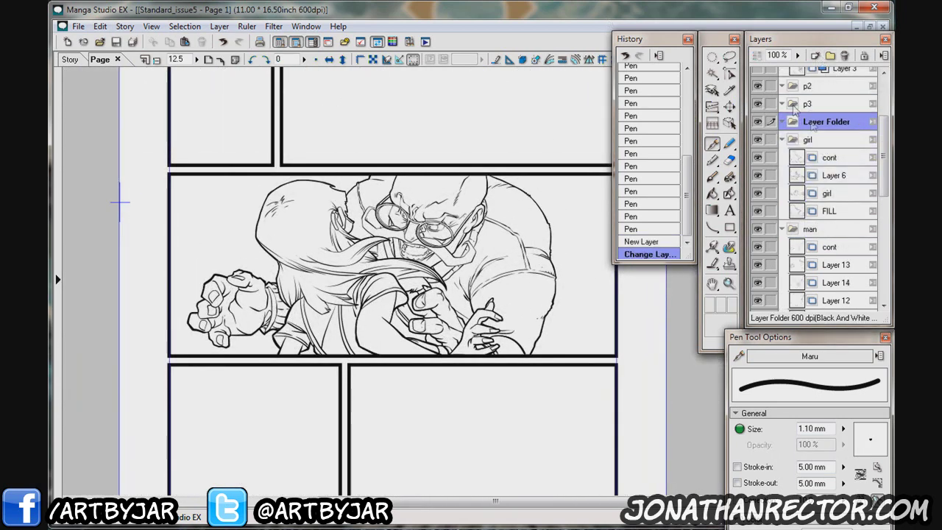
click(816, 55)
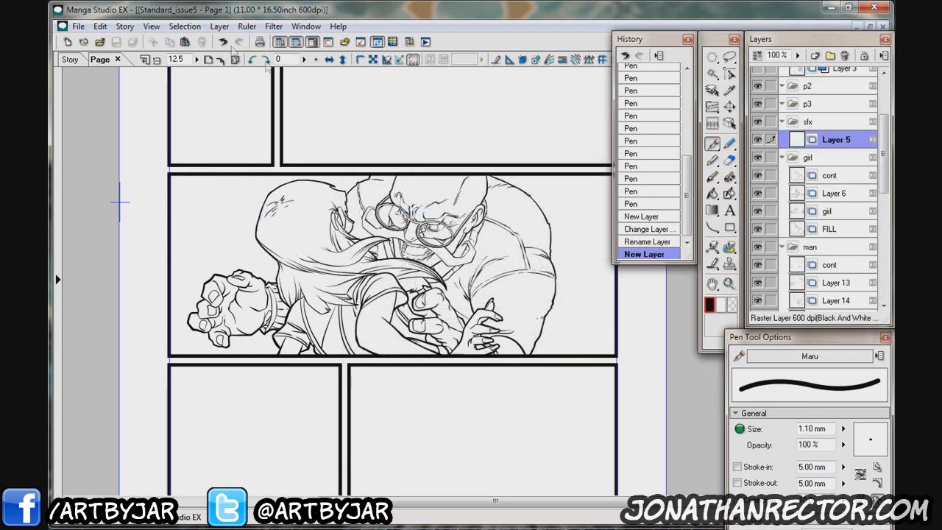
Select a rectangle around the third panel and render focus lines converging on the figures on the new sfx layer.
key(m)
drag(278, 217, 105, 195)
drag(596, 384, 596, 384)
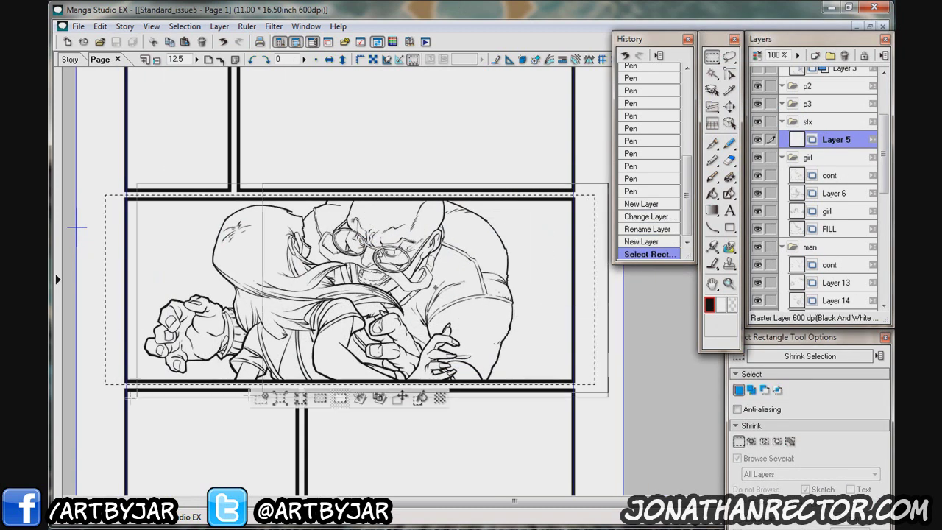
drag(610, 172, 110, 385)
click(247, 26)
mouse_move(221, 41)
click(317, 56)
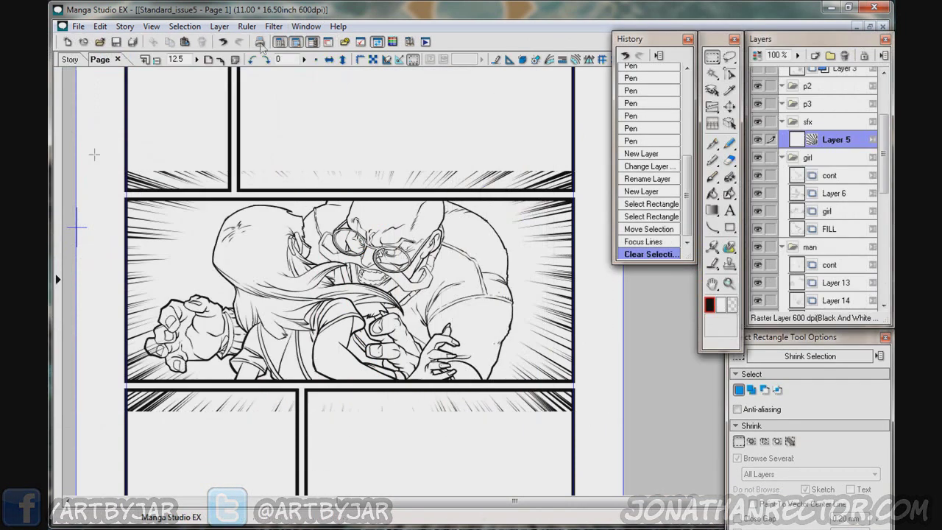
Delete the focus lines spilling above and below the third panel, and clear the selection.
drag(126, 181, 574, 197)
key(Delete)
drag(126, 381, 623, 468)
key(Delete)
key(ctrl+d)
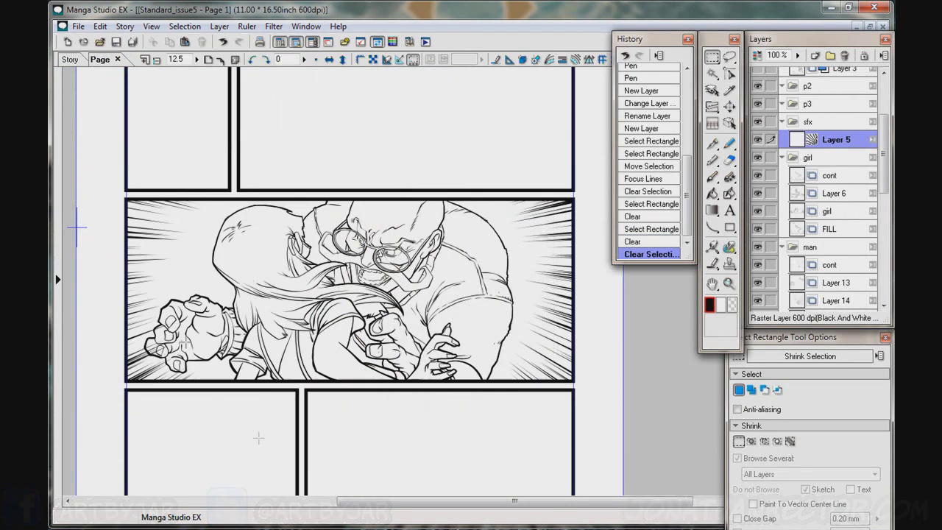
key(Tab)
key(ctrl+plus)
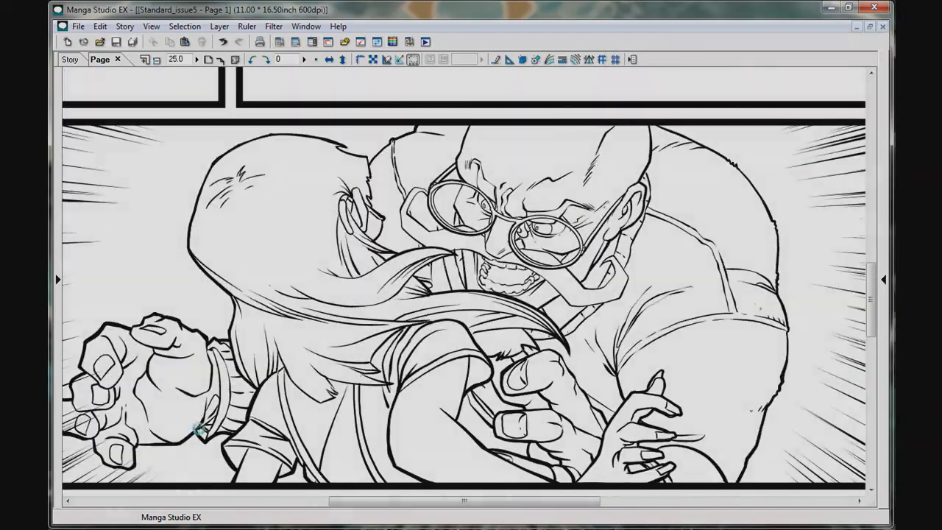